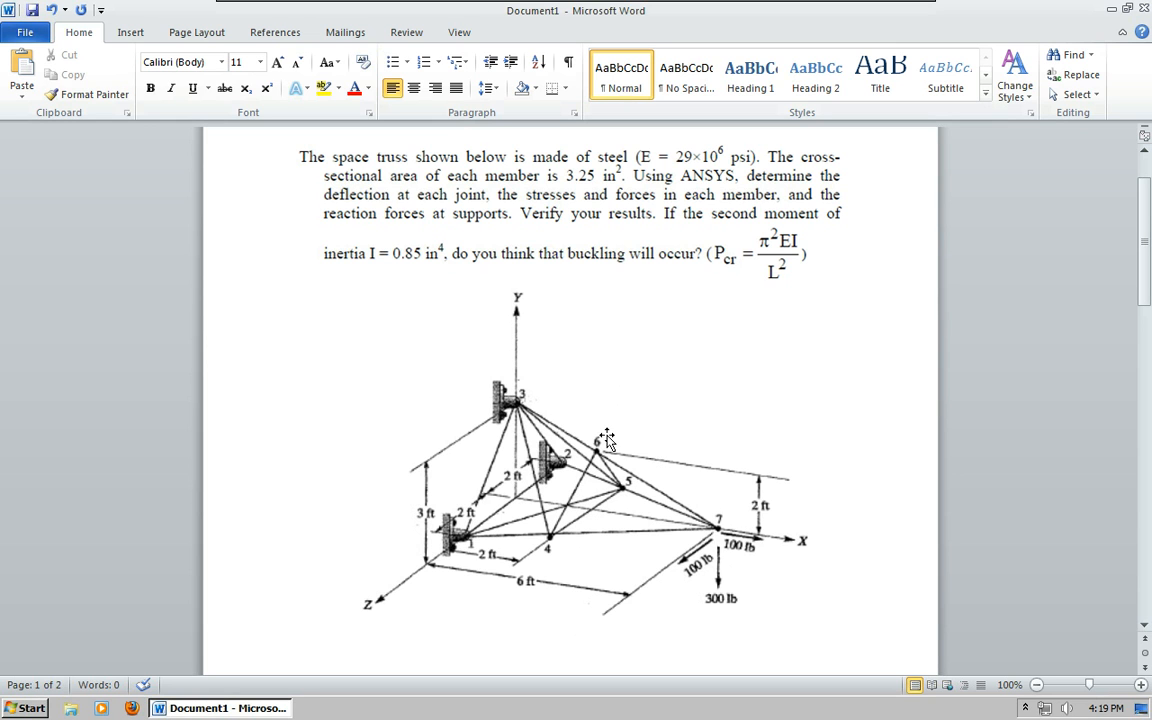
# Review the space truss problem statement, its dimensioned diagram, and the ANSYS element plot on the second page
pyautogui.scroll(-9, 614, 424)
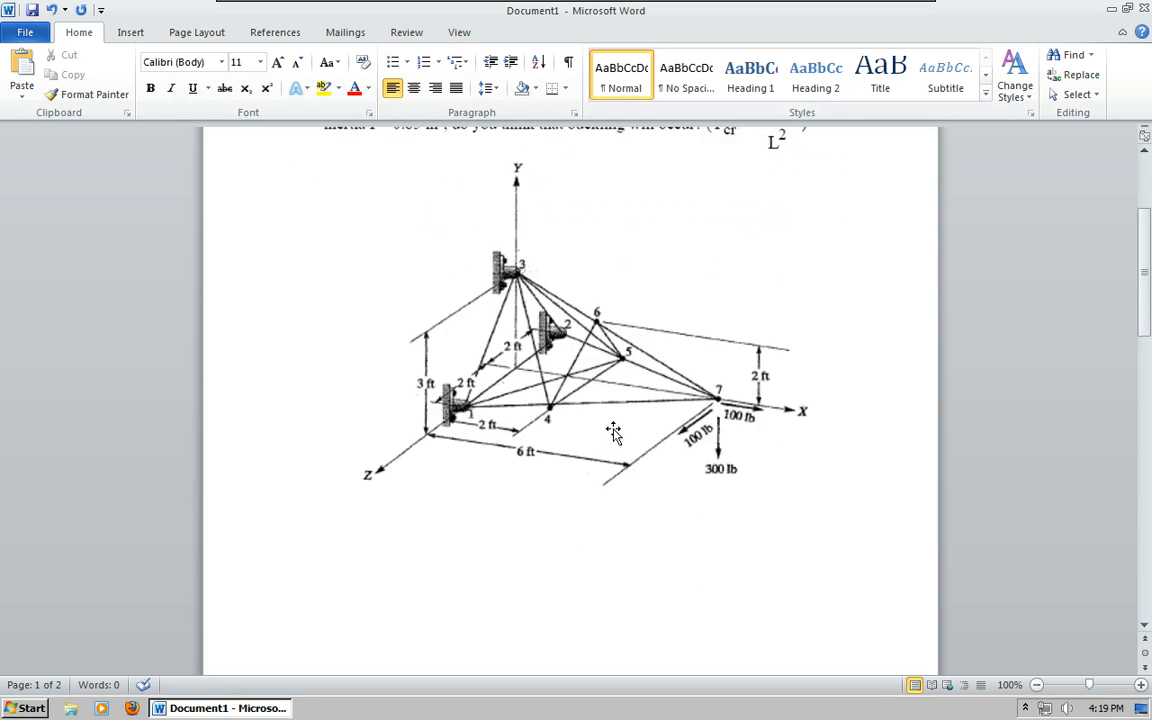
pyautogui.scroll(-8, 616, 426)
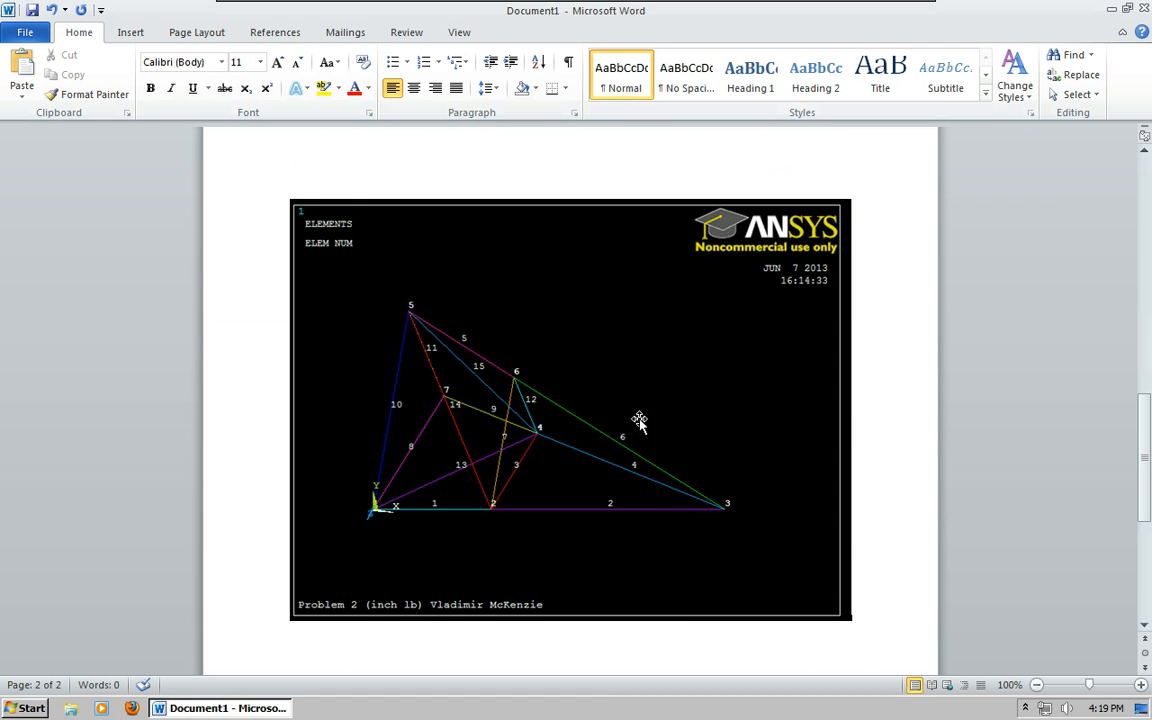
pyautogui.scroll(8, 670, 440)
pyautogui.scroll(13, 676, 437)
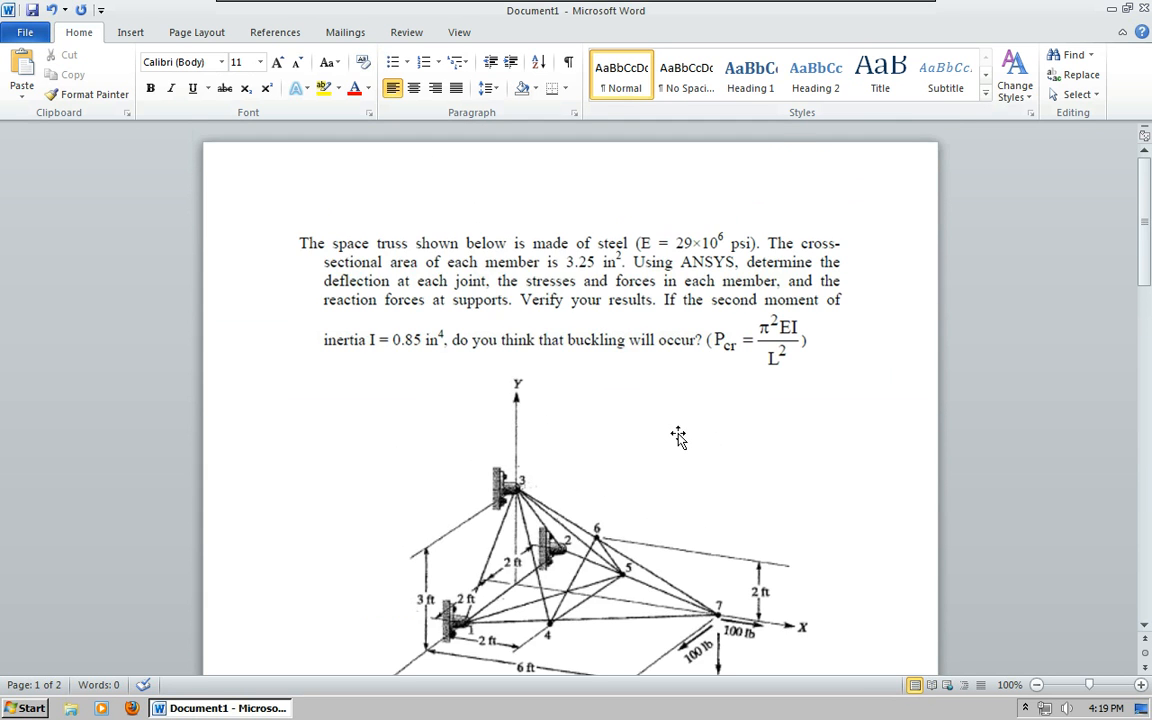
pyautogui.scroll(-2, 678, 437)
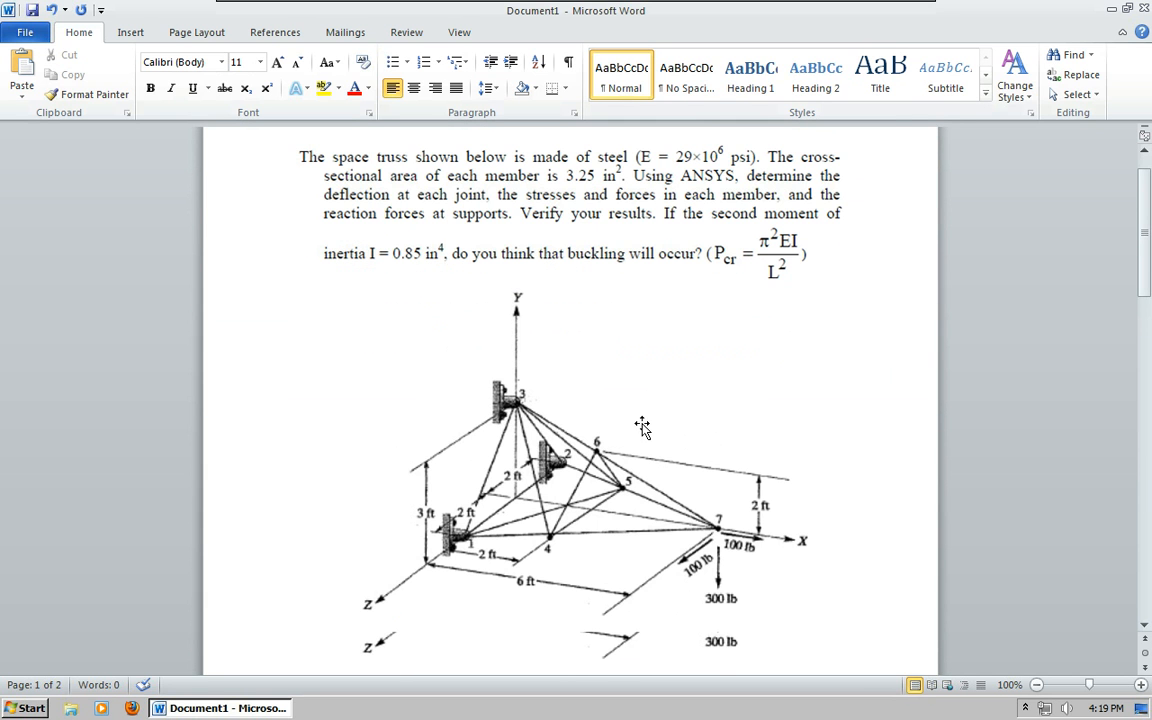
# Open the Mechanical APDL Product Launcher and run ANSYS with the job name problem 2.b
pyautogui.click(22, 706)
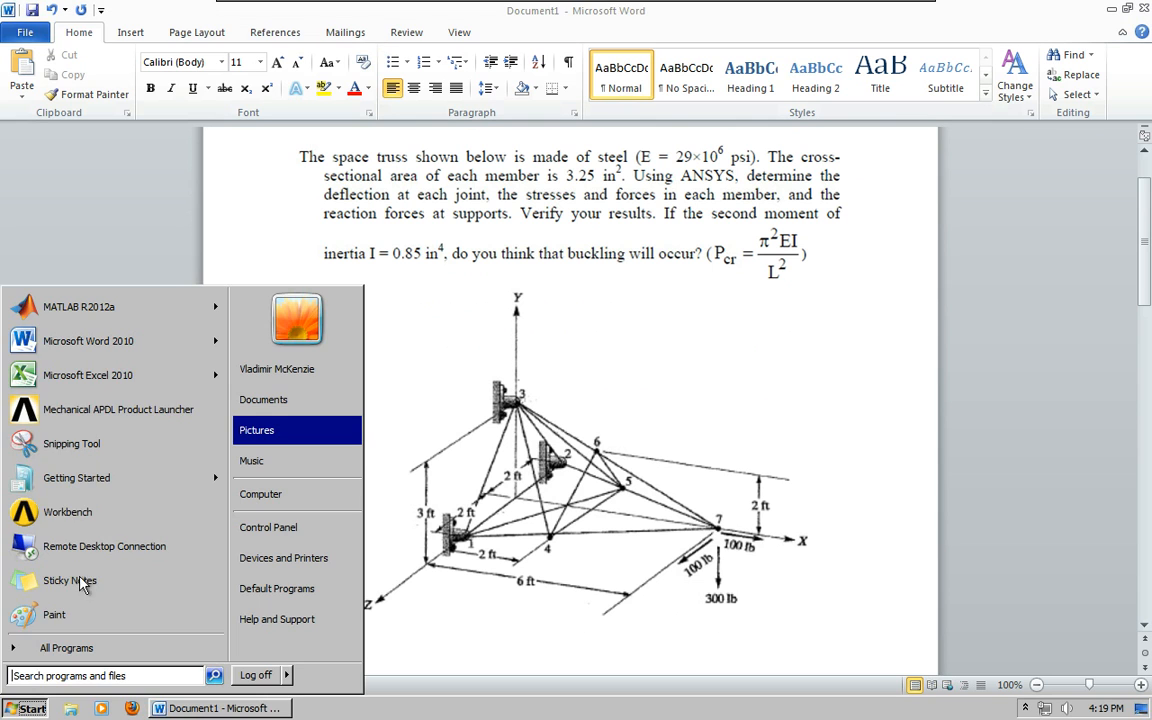
pyautogui.click(125, 410)
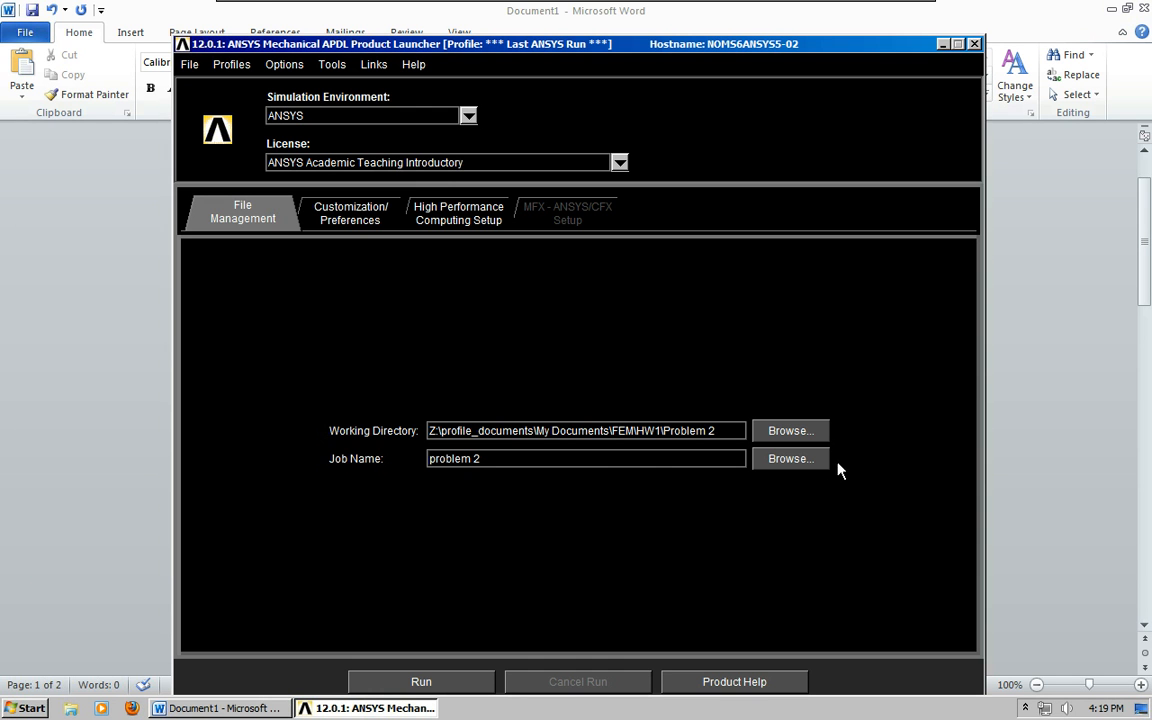
pyautogui.click(600, 459)
pyautogui.click(463, 681)
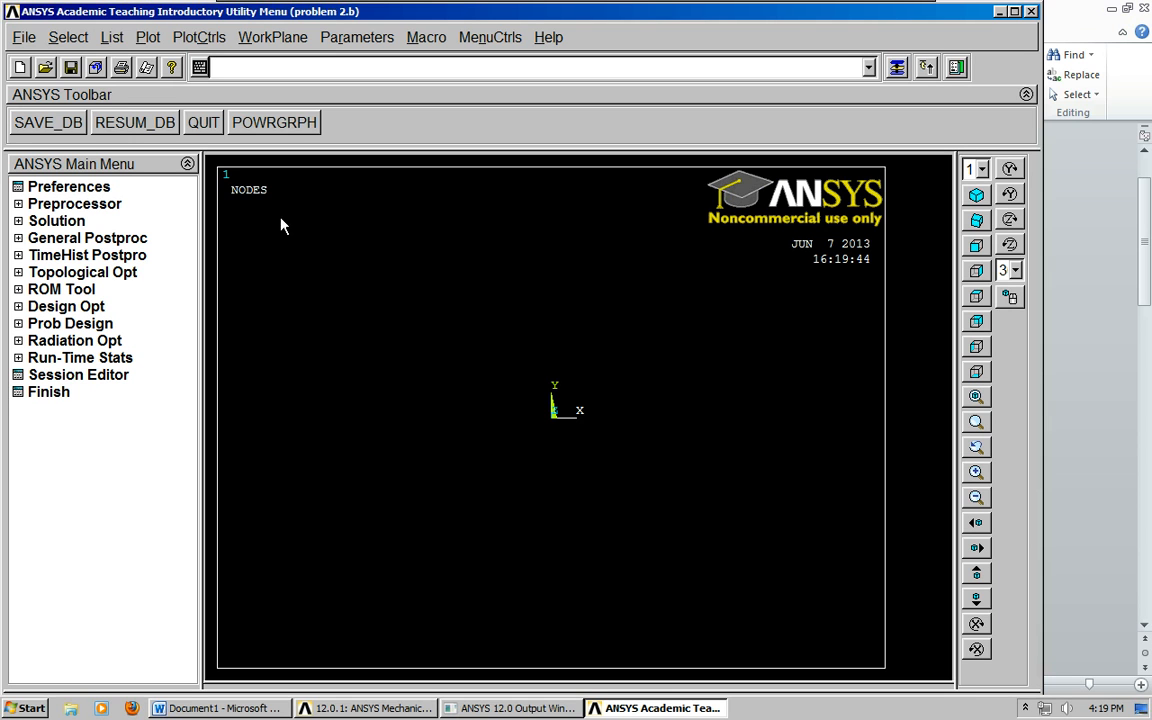
# Set the GUI filtering preferences to the Structural discipline
pyautogui.click(84, 192)
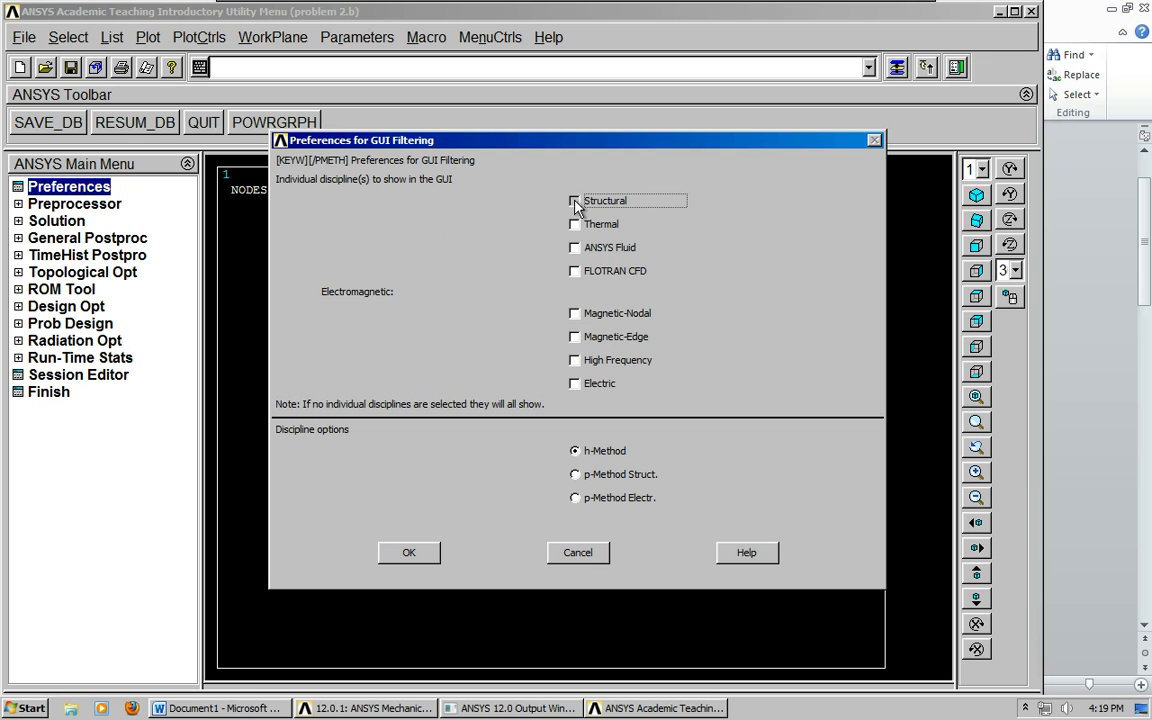
pyautogui.click(412, 555)
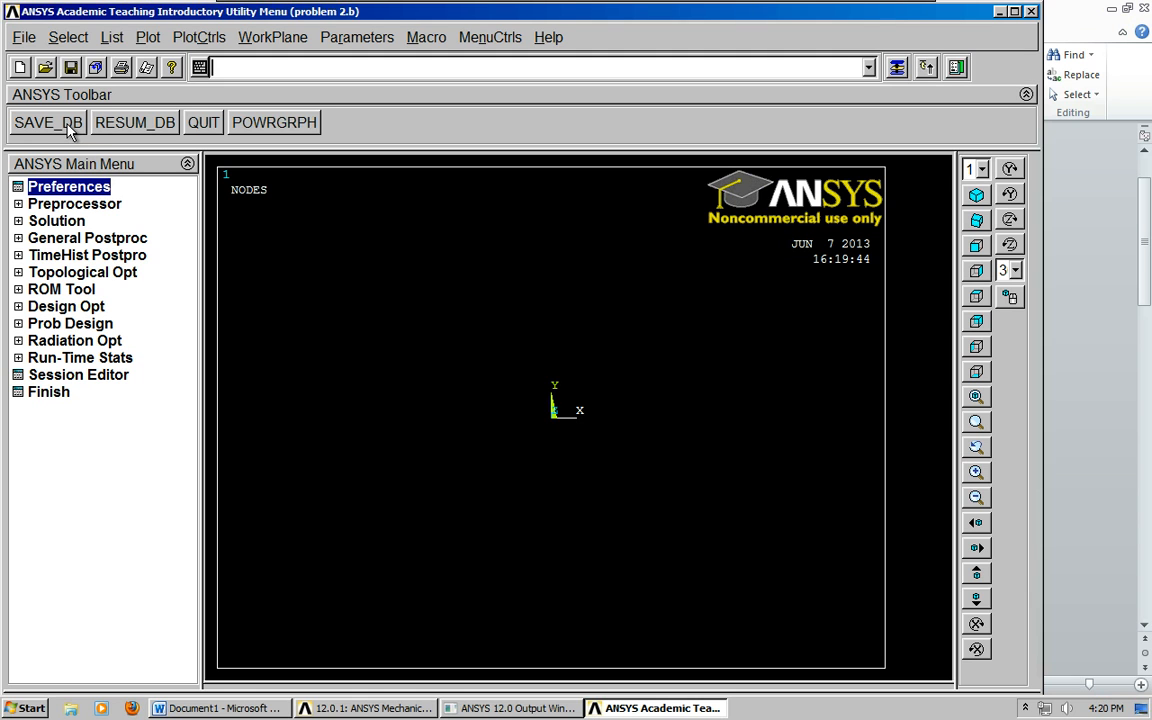
# Add the structural Link spar 8 element as element type 1 and maximize the ANSYS window
pyautogui.click(18, 204)
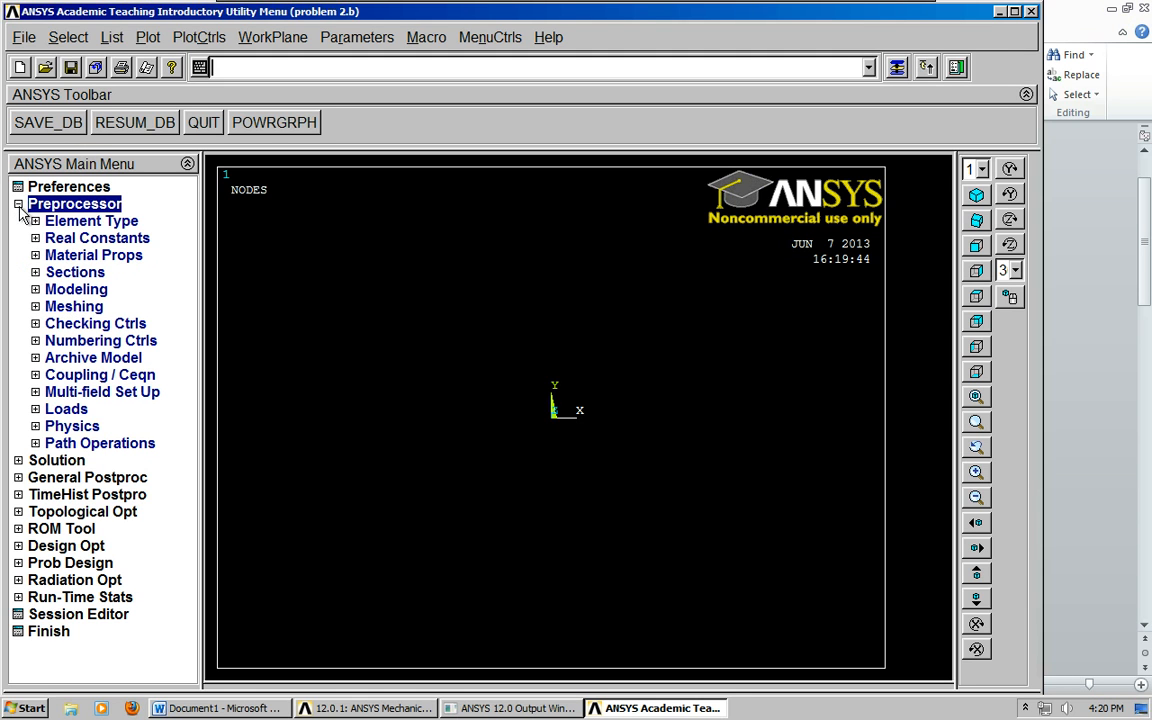
pyautogui.click(35, 222)
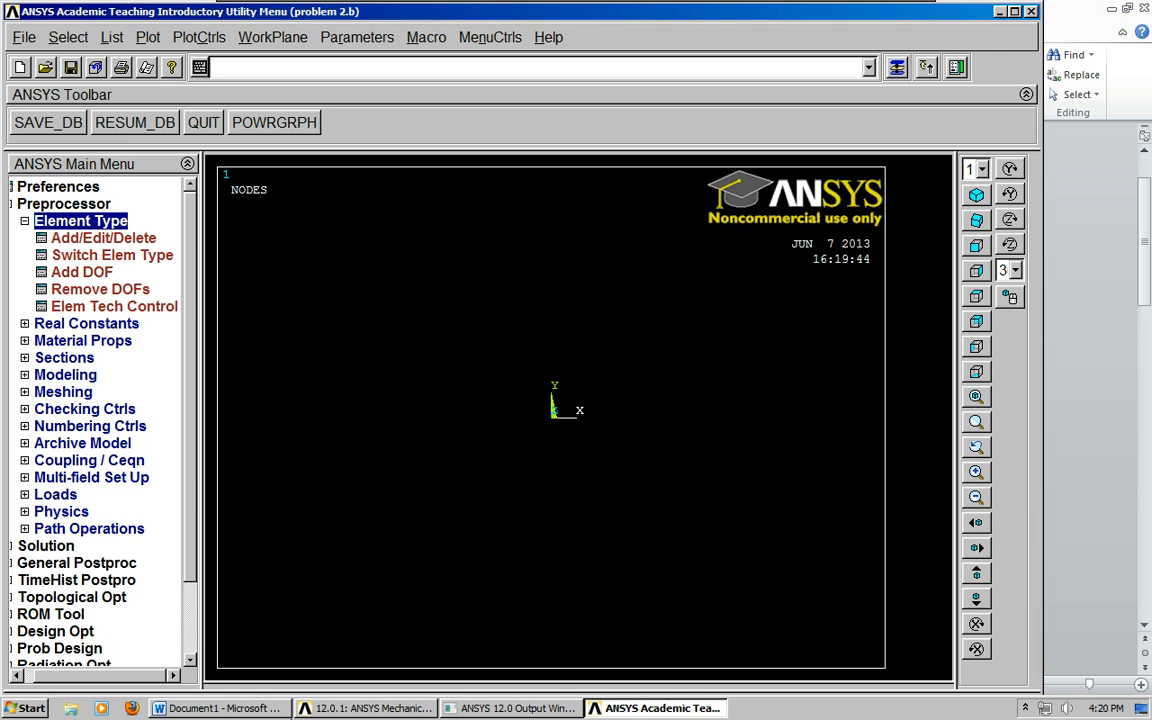
pyautogui.click(270, 708)
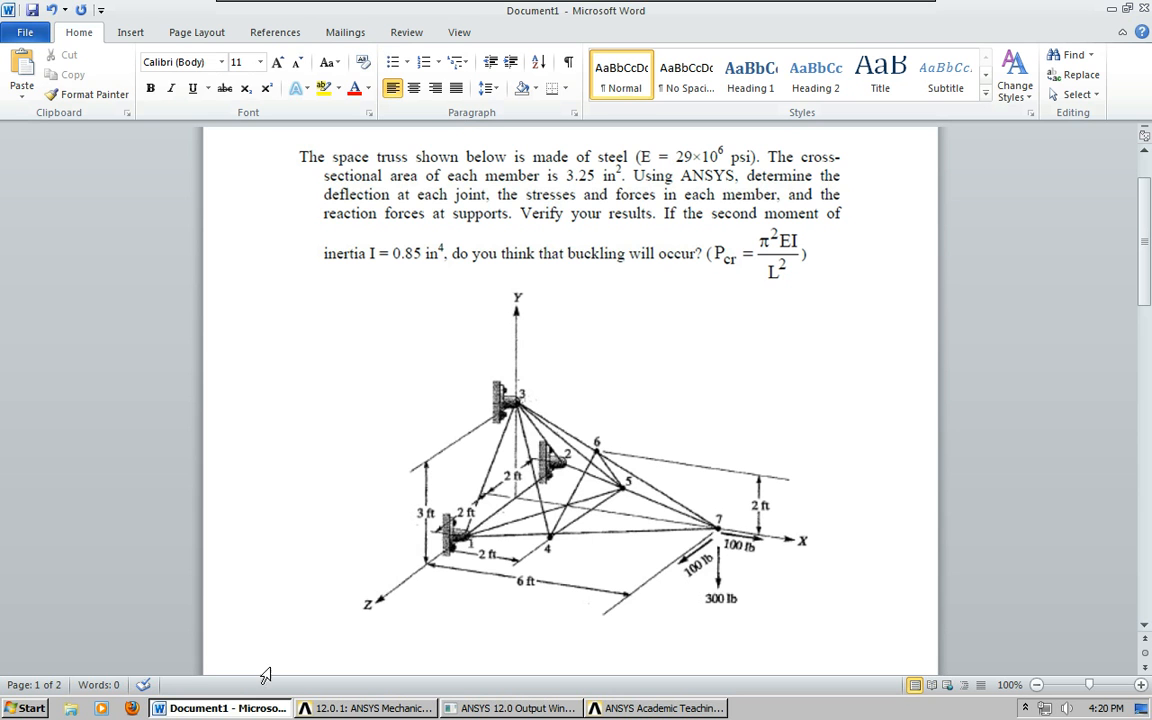
pyautogui.click(655, 708)
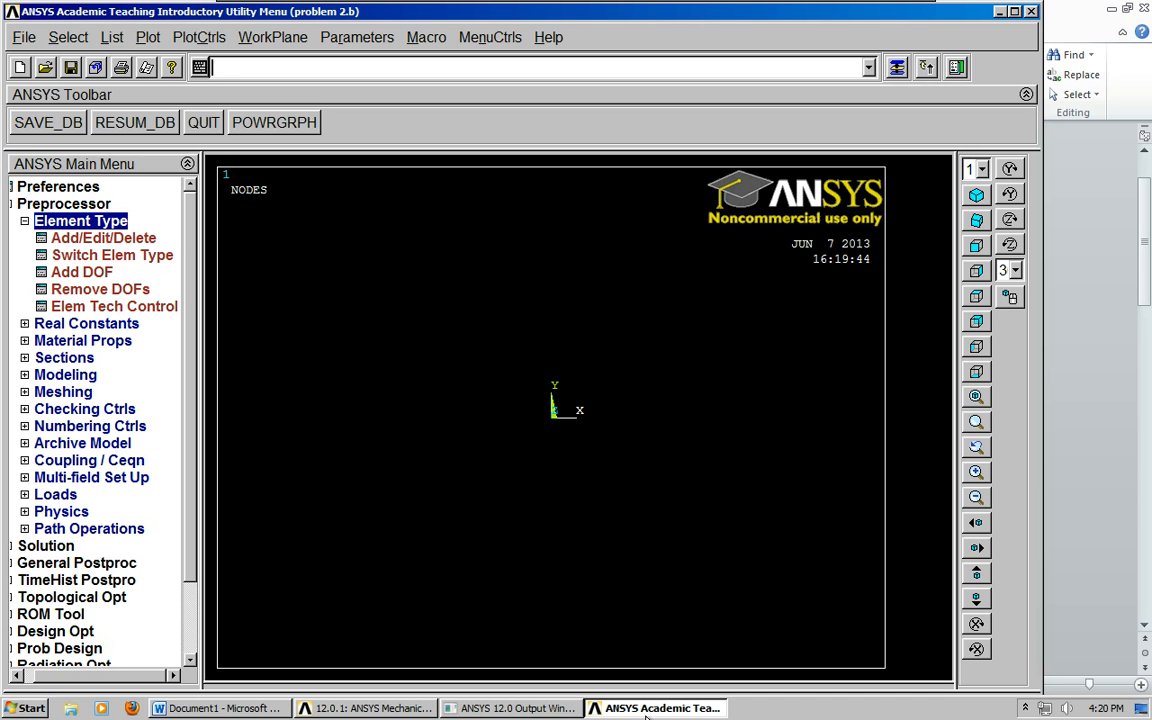
pyautogui.click(105, 238)
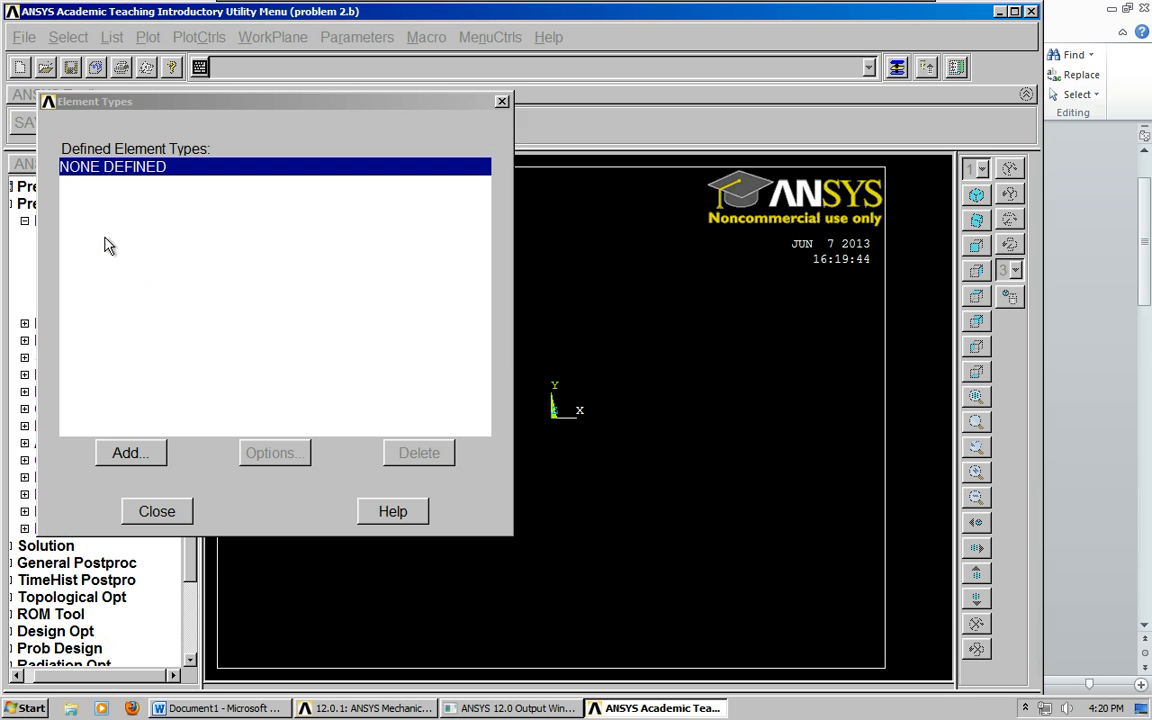
pyautogui.click(137, 454)
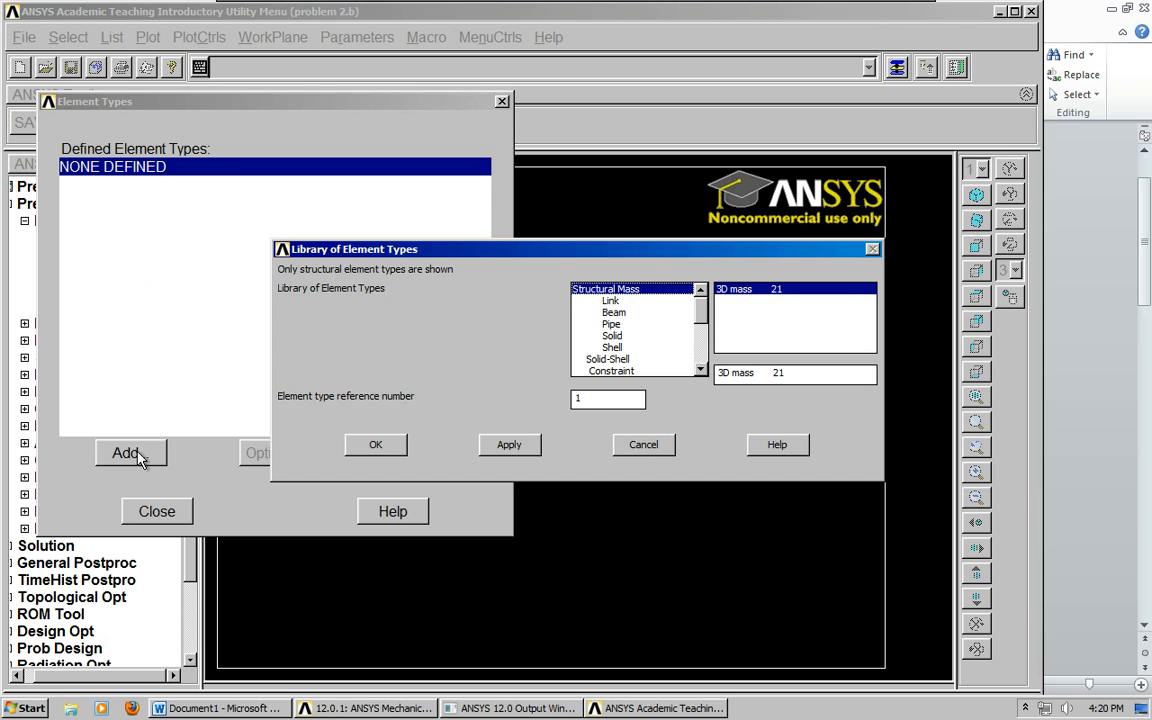
pyautogui.click(616, 301)
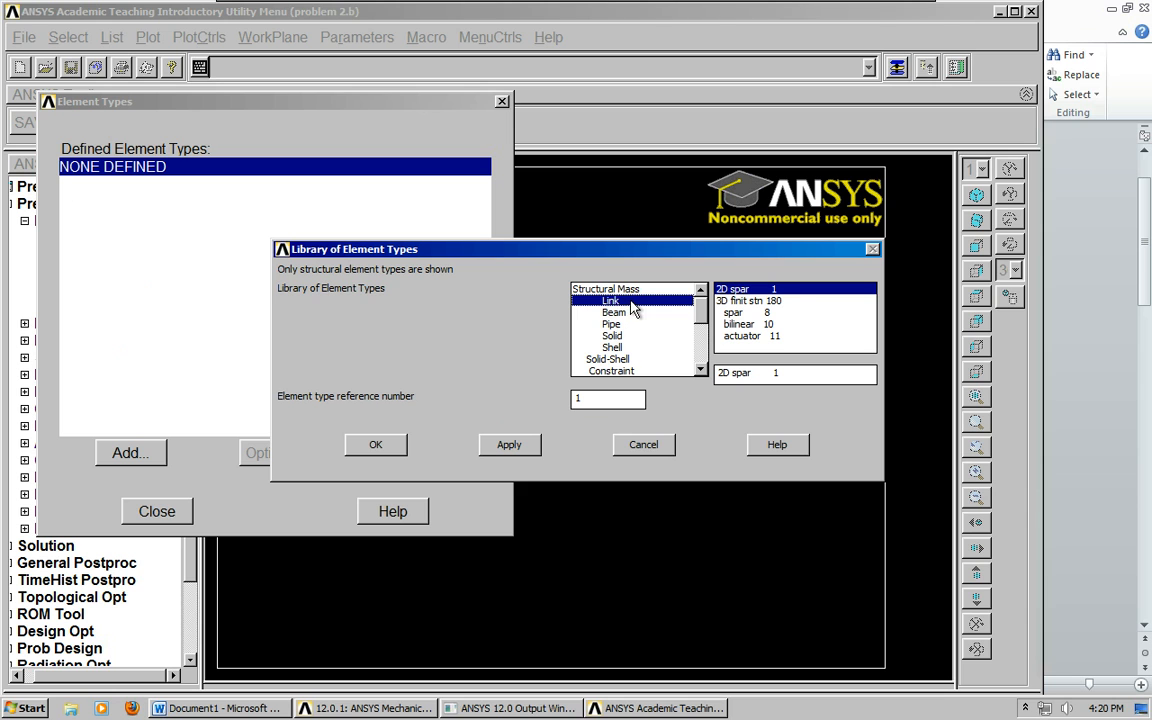
pyautogui.click(760, 313)
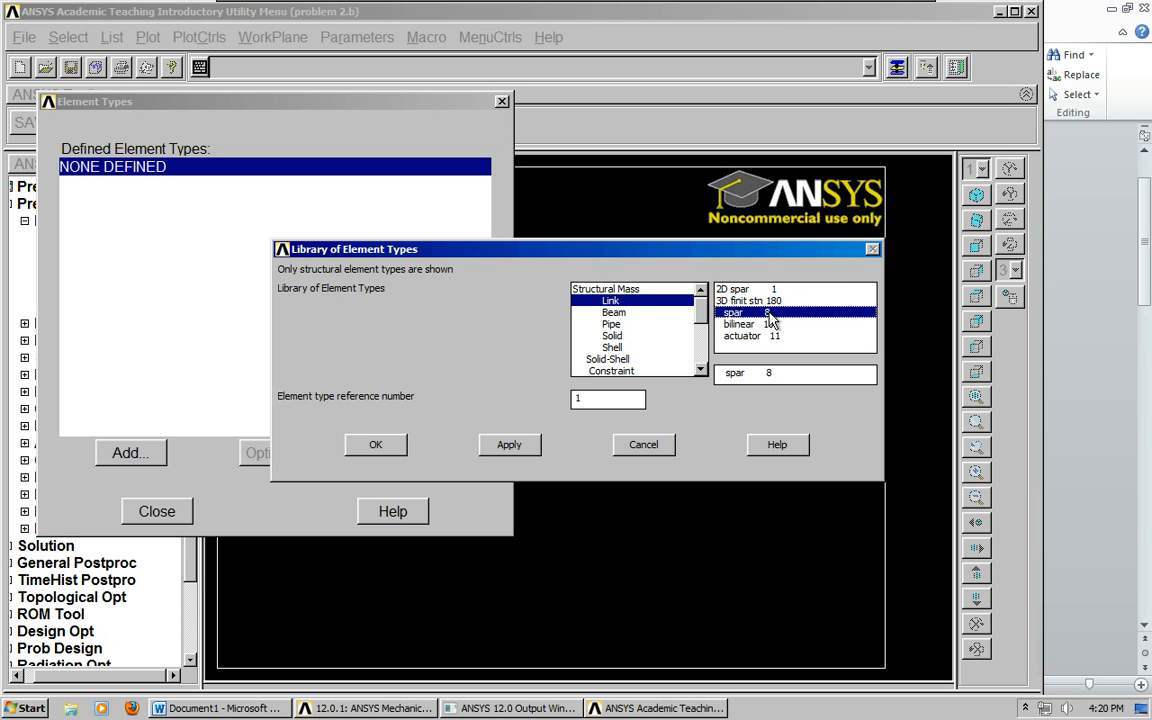
pyautogui.click(375, 452)
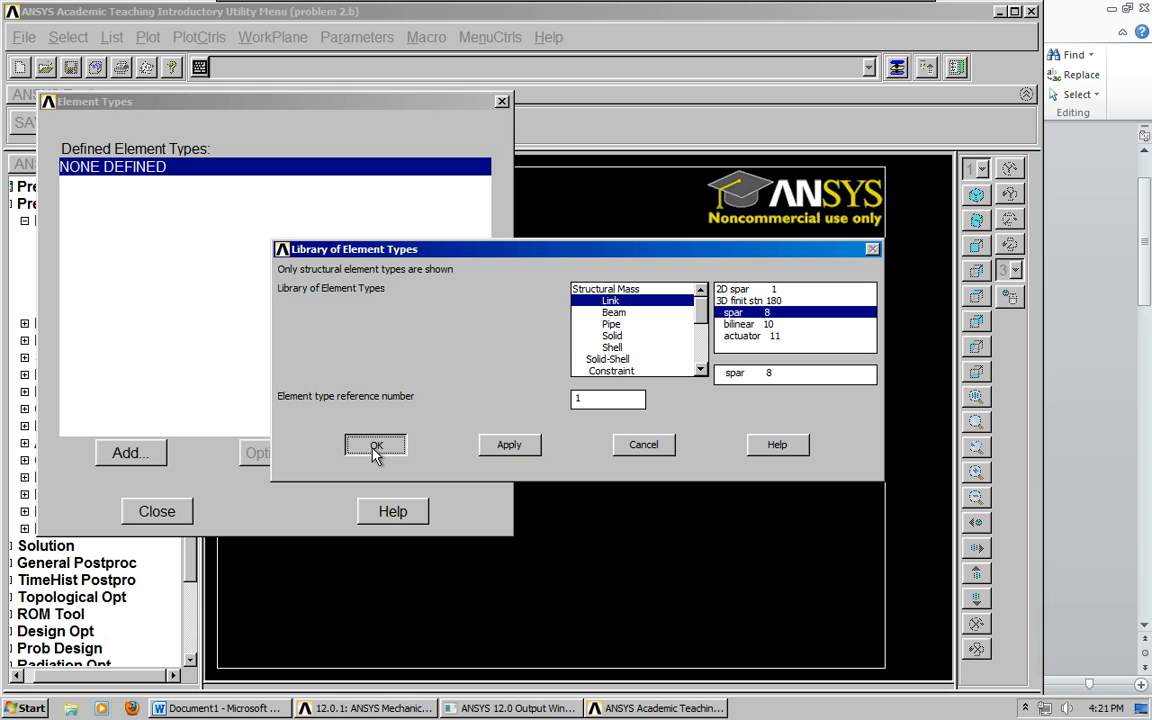
pyautogui.click(157, 513)
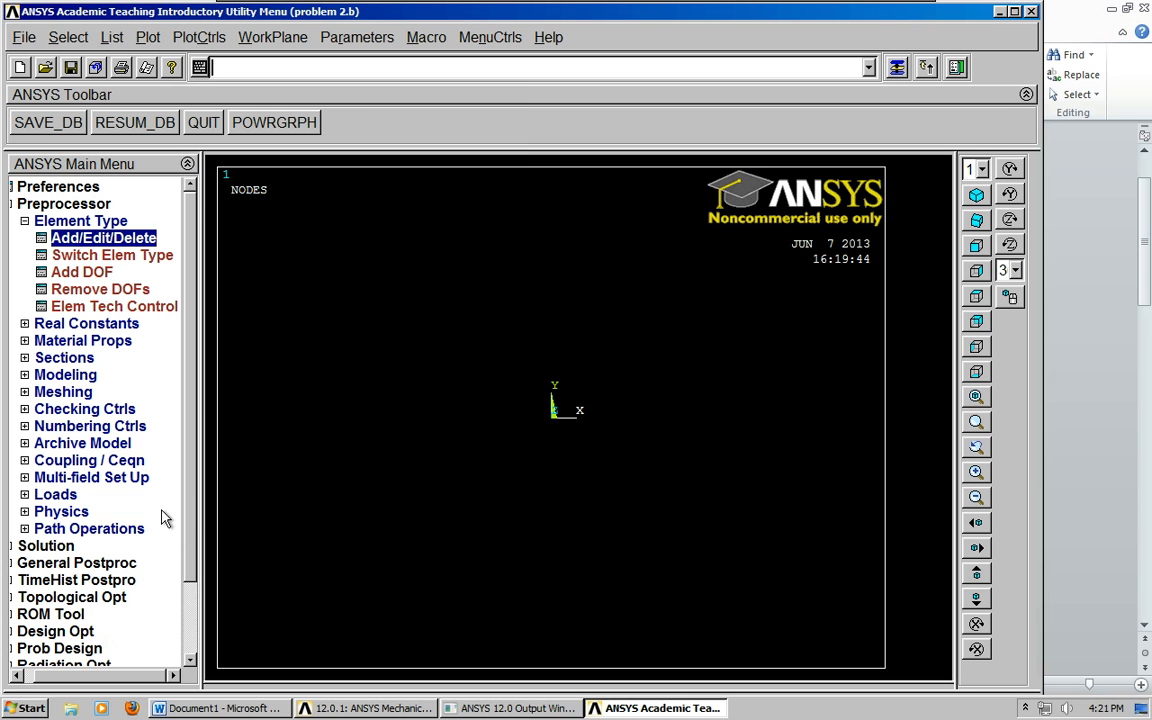
pyautogui.click(26, 221)
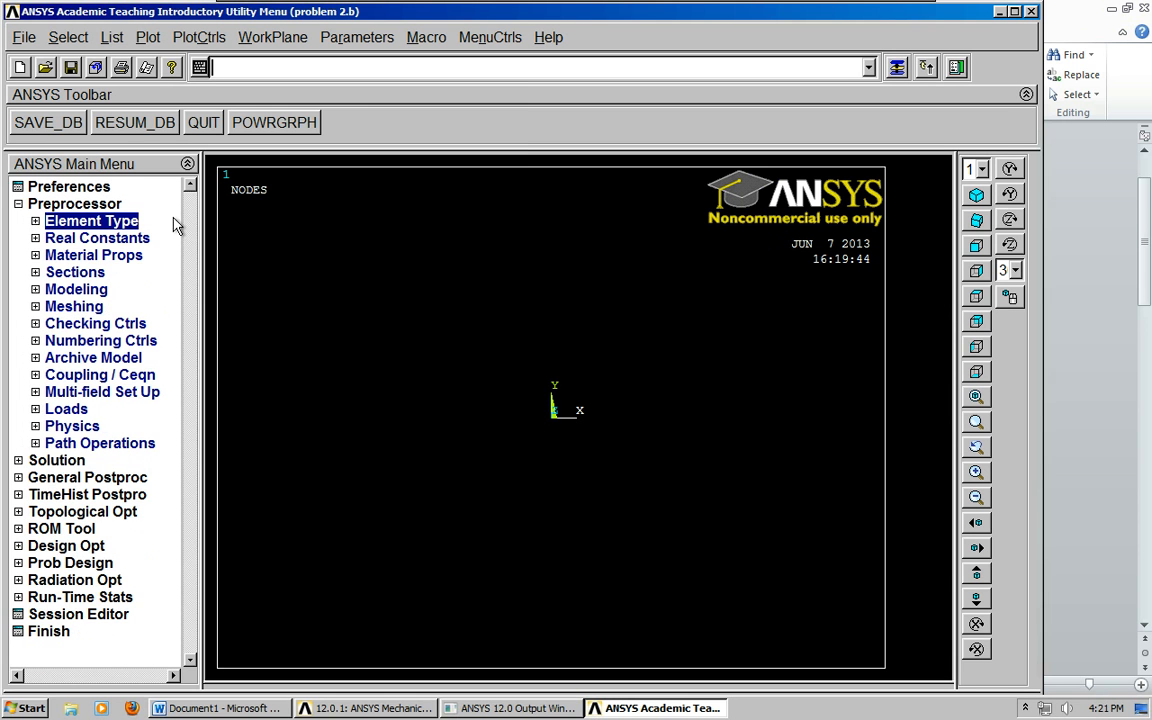
pyautogui.click(1015, 12)
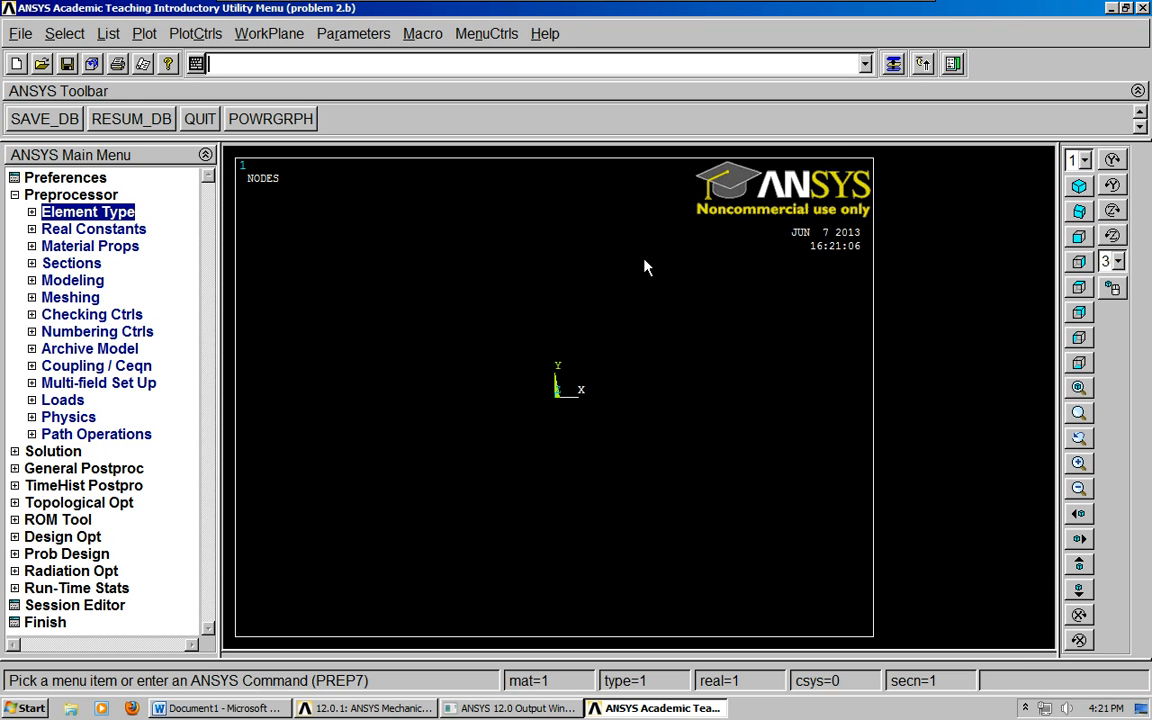
# Check the member area in the Word problem statement, then add real constant set 1 for LINK8 in ANSYS with a cross-sectional area of 3.25
pyautogui.click(32, 229)
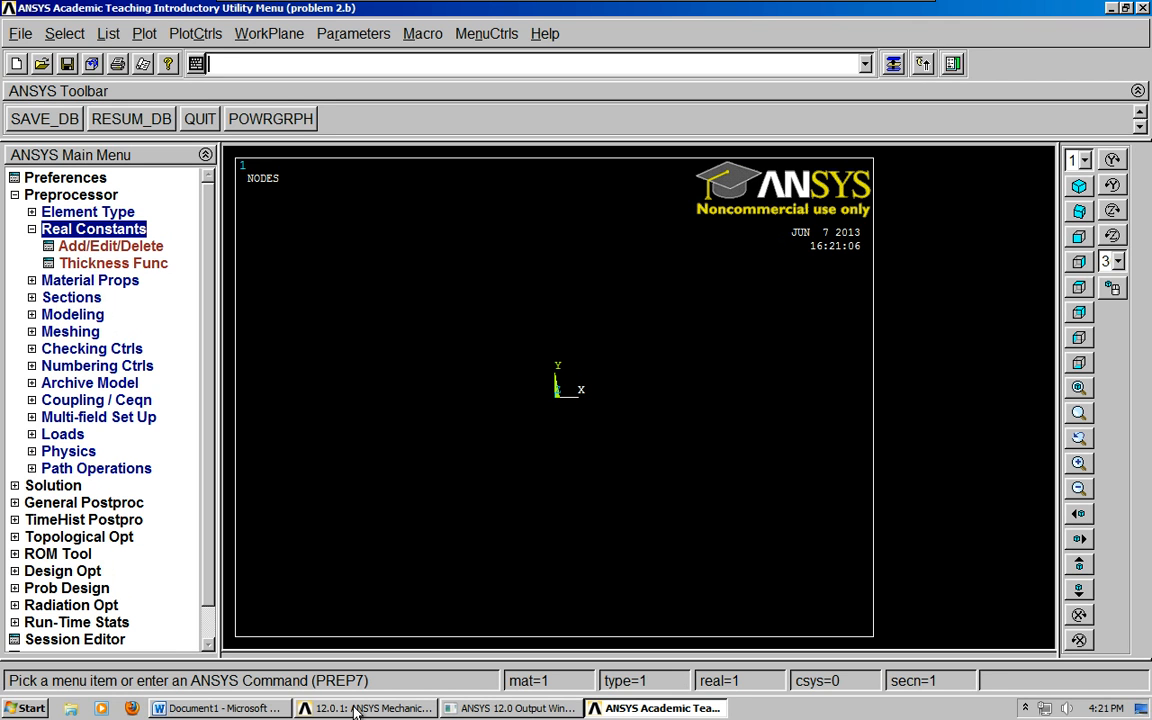
pyautogui.click(268, 710)
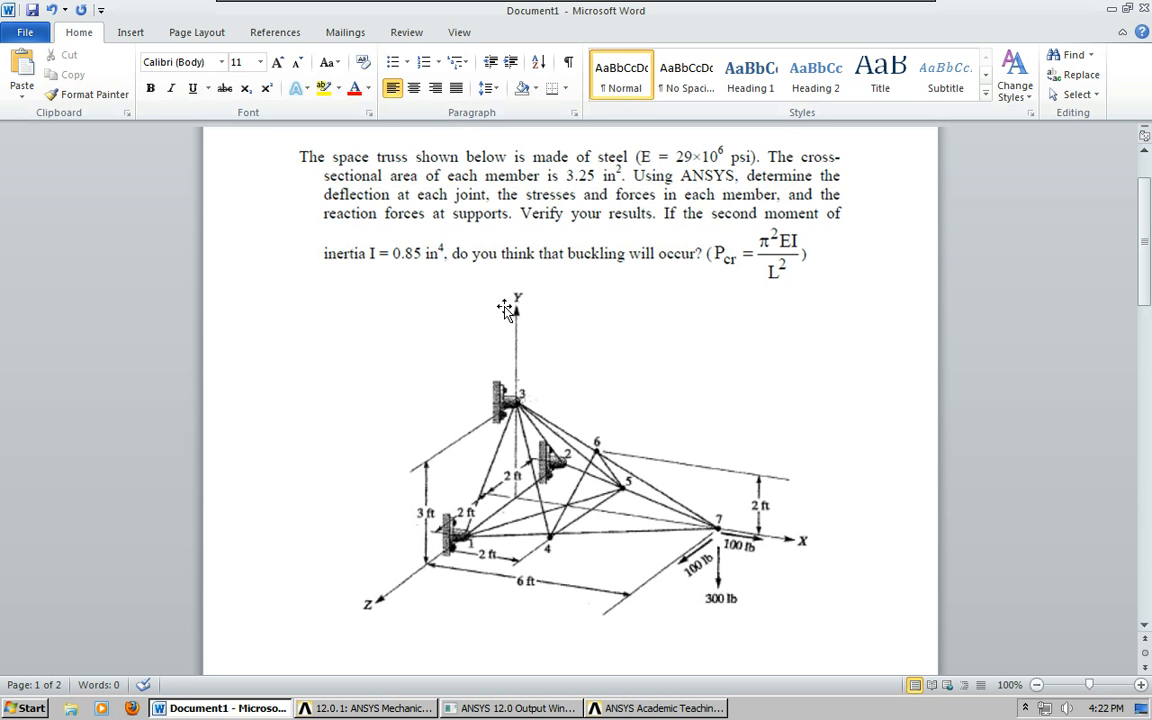
pyautogui.click(613, 710)
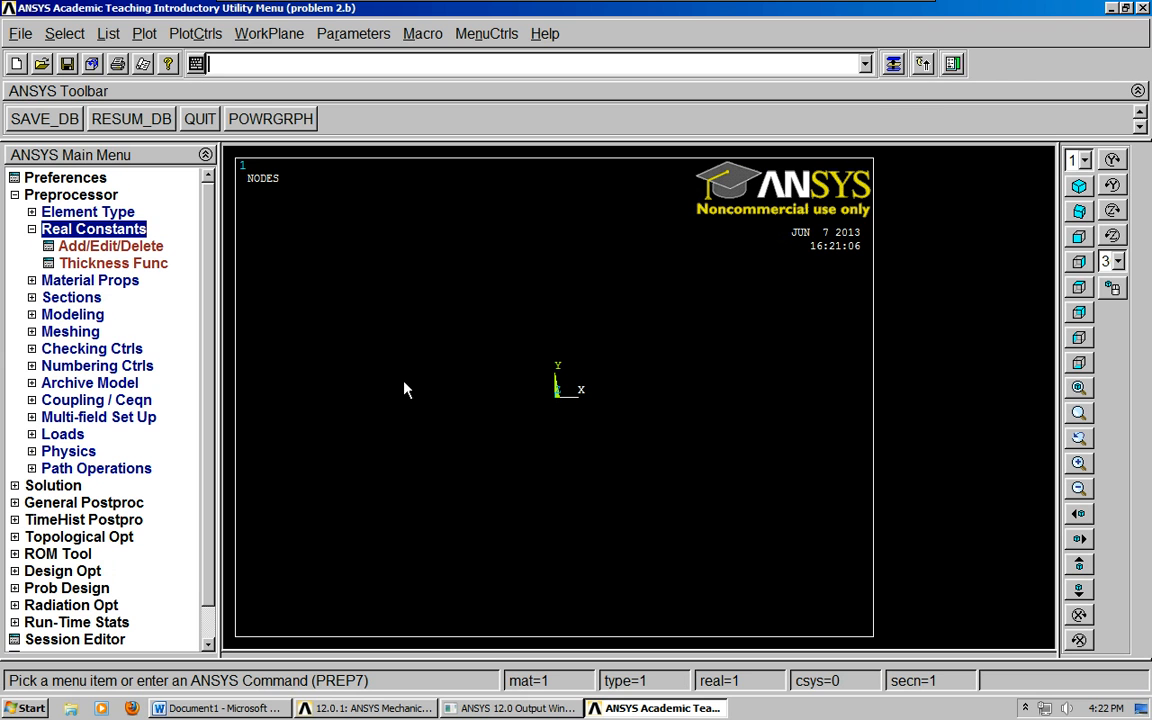
pyautogui.click(620, 708)
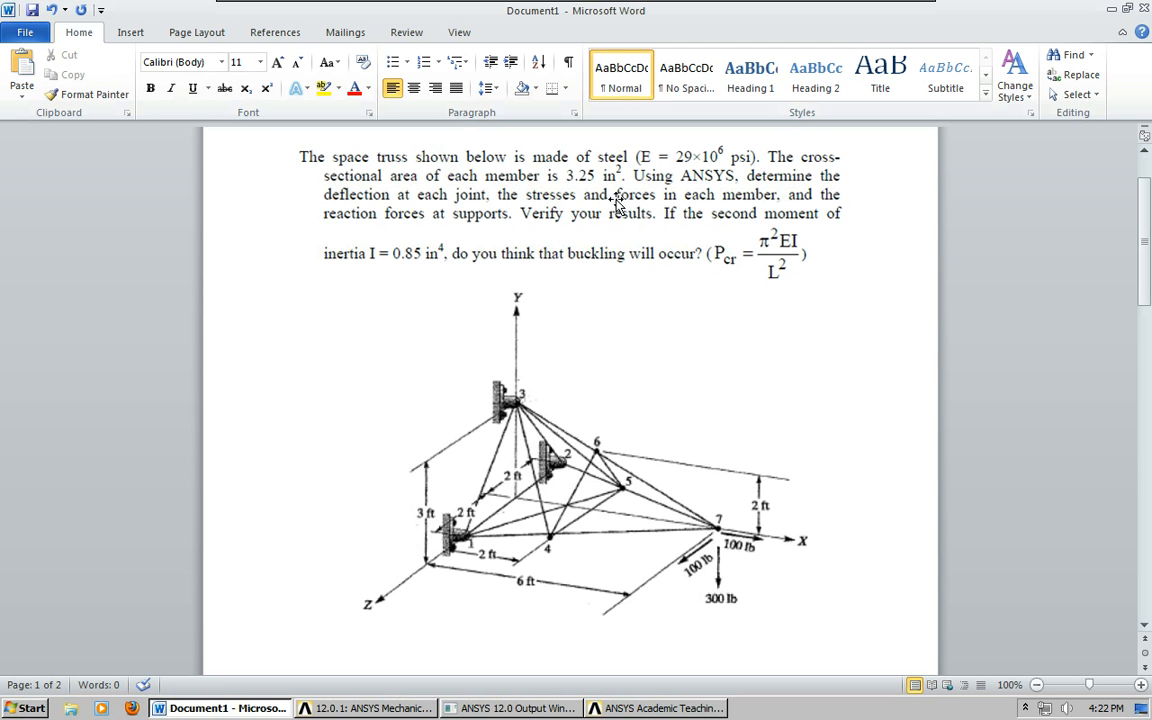
pyautogui.click(632, 710)
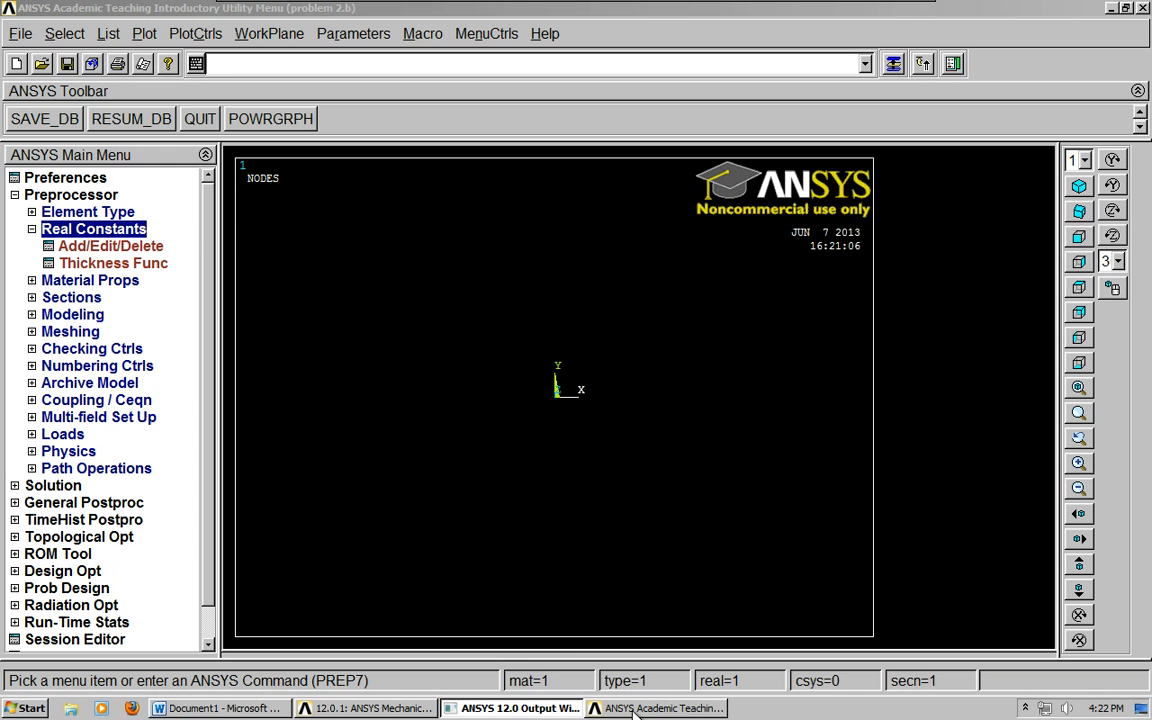
pyautogui.click(110, 247)
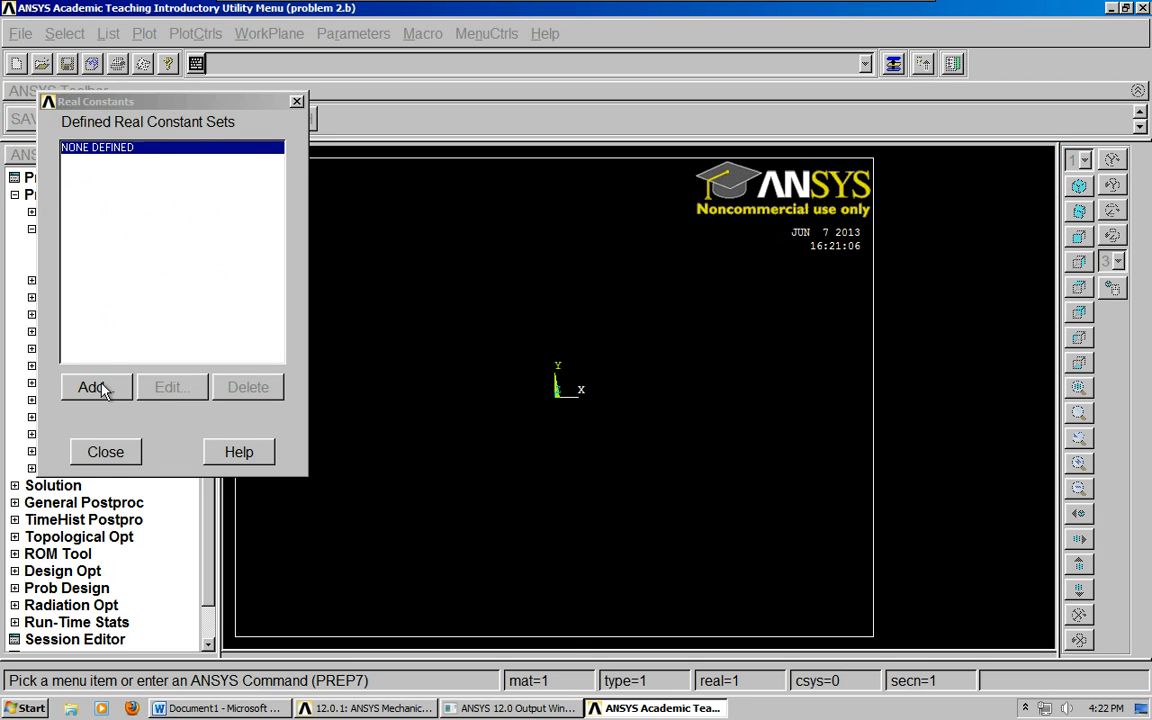
pyautogui.click(93, 388)
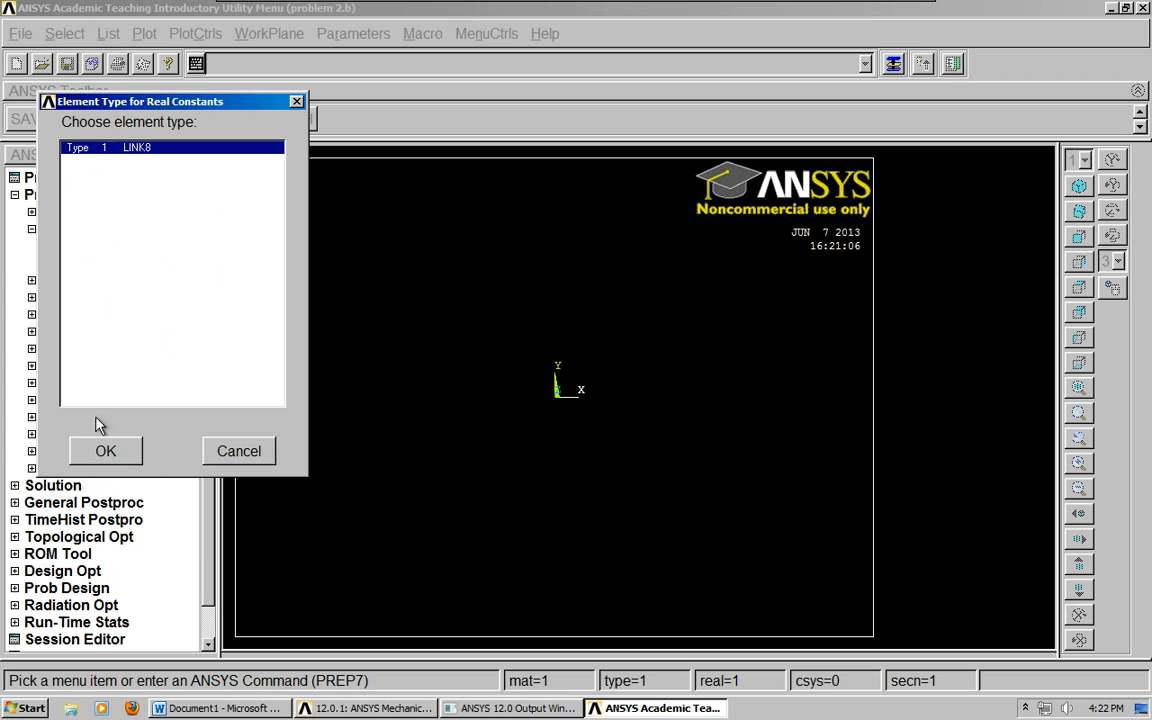
pyautogui.click(105, 451)
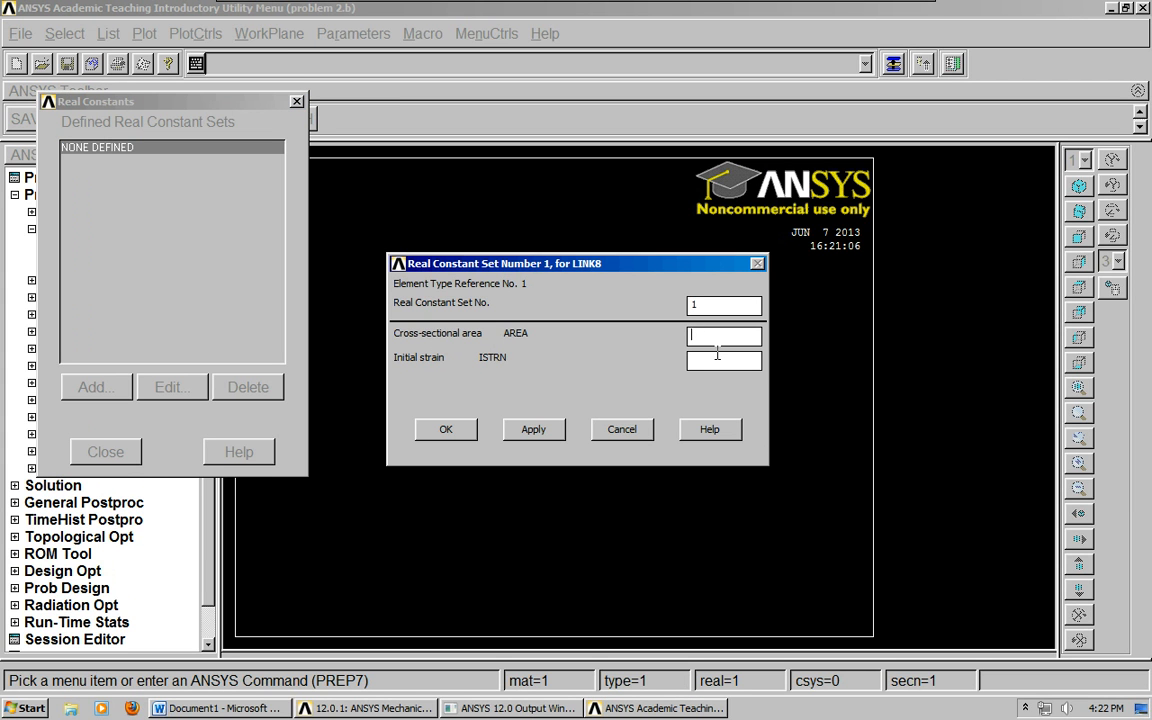
pyautogui.write('3.25')
pyautogui.click(450, 438)
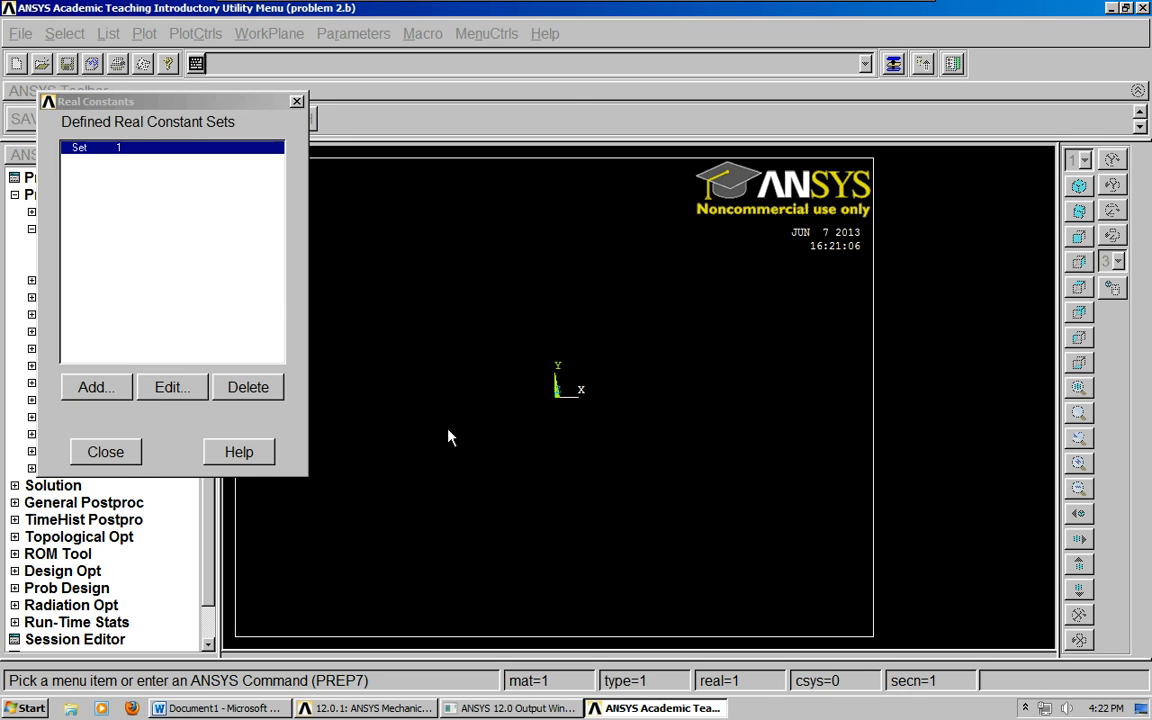
pyautogui.click(112, 455)
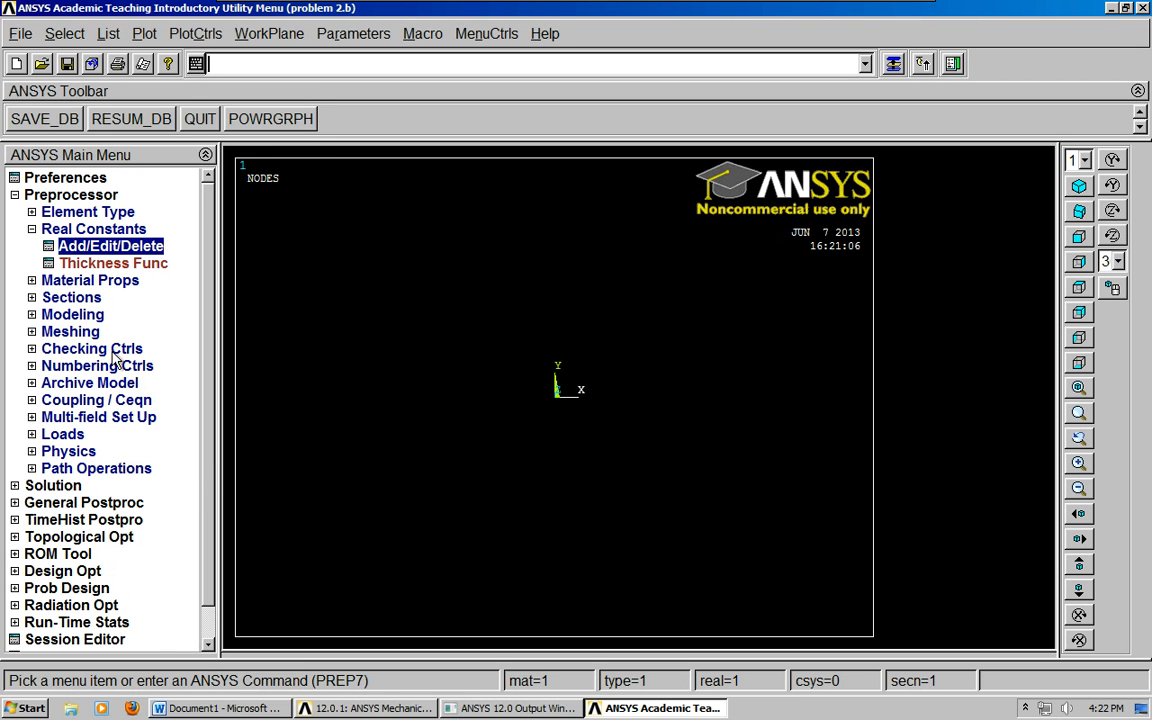
pyautogui.click(31, 230)
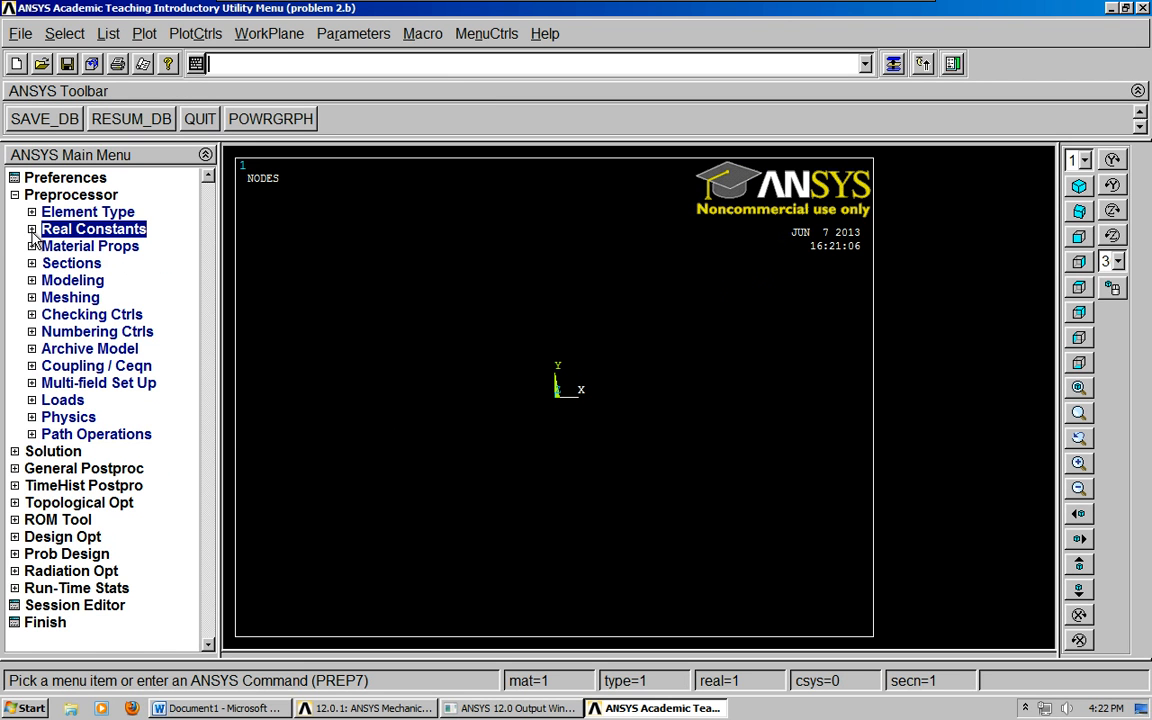
# Define material model 1 as structural linear elastic isotropic with EX 29e6, leaving PRXY blank and accepting its default of 0
pyautogui.click(31, 246)
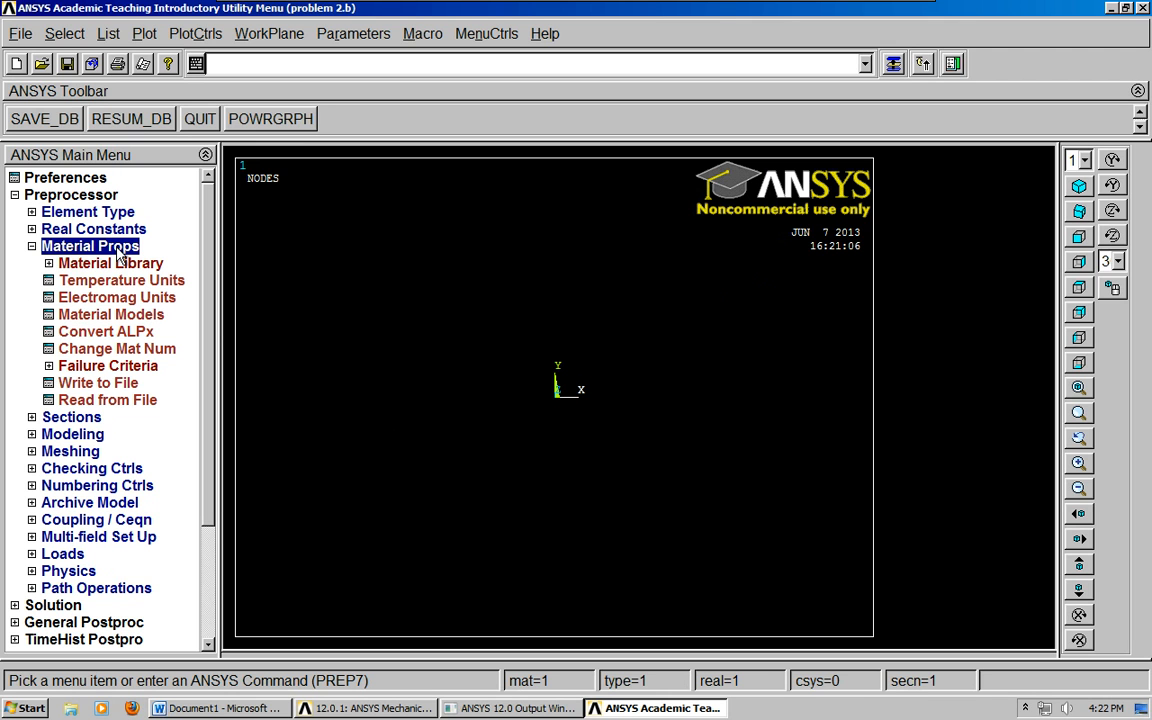
pyautogui.click(111, 315)
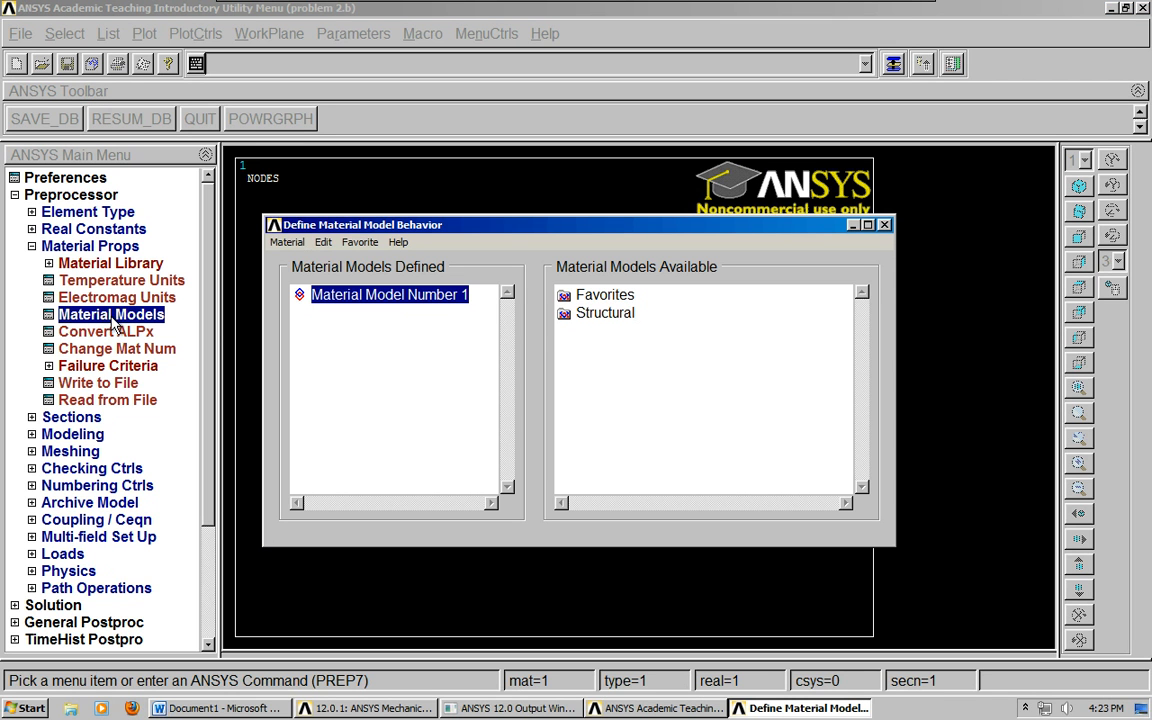
pyautogui.doubleClick(565, 314)
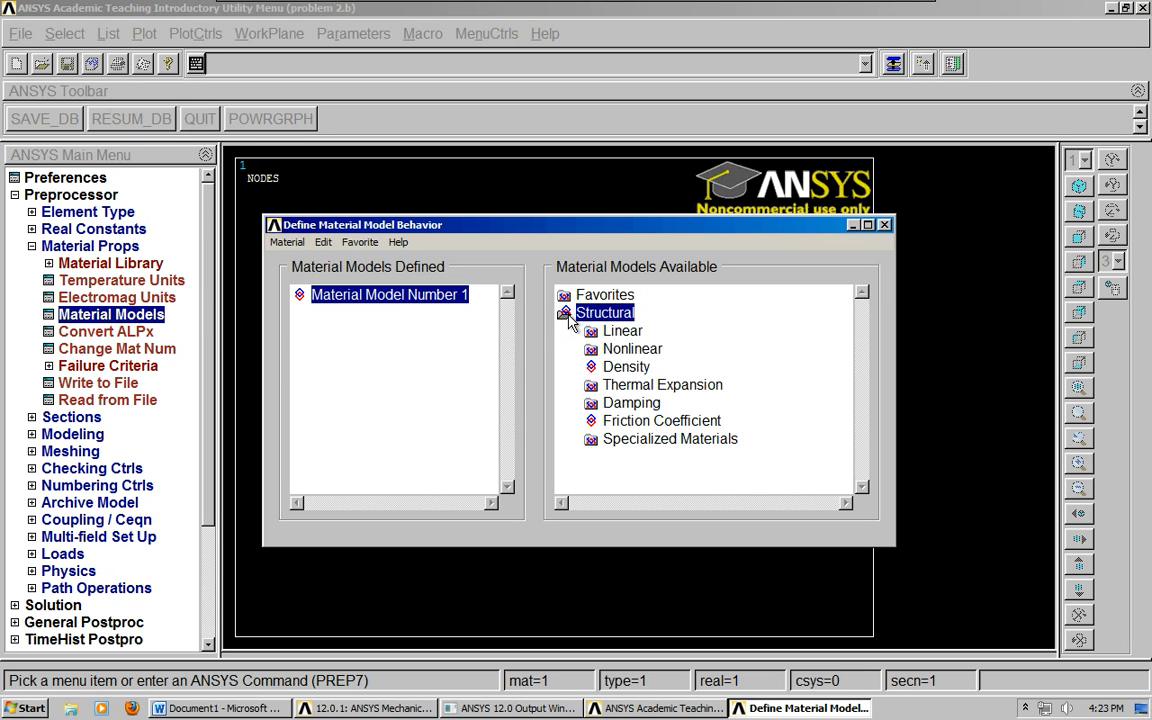
pyautogui.doubleClick(620, 331)
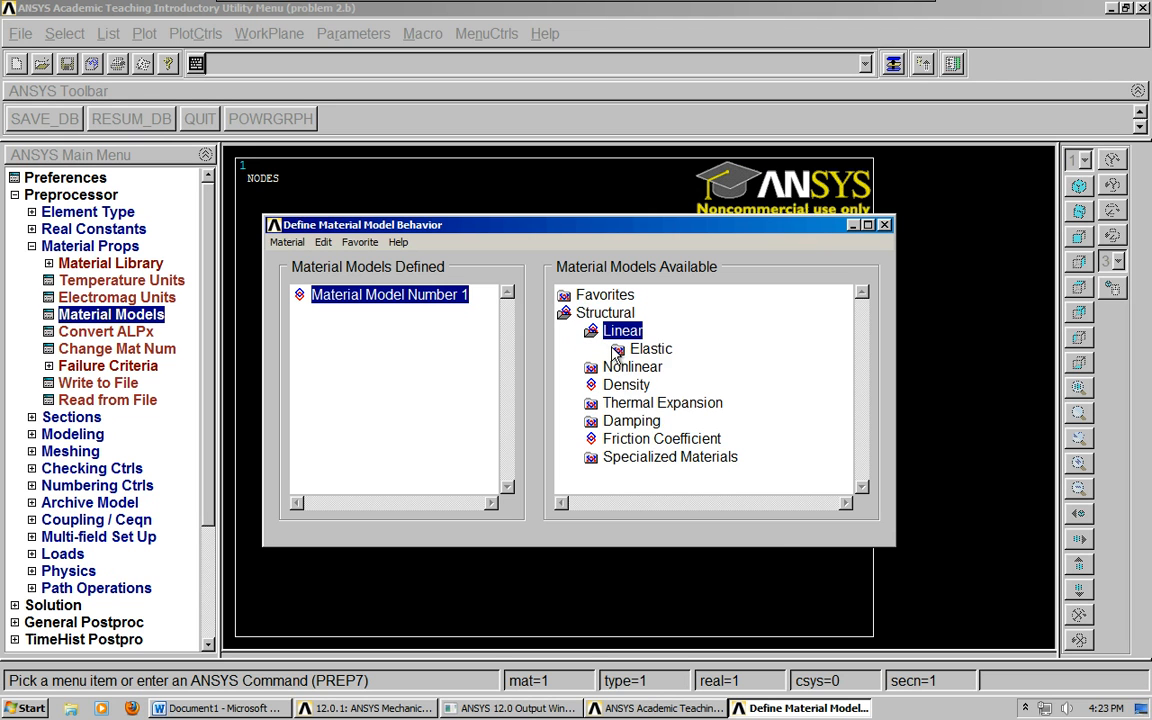
pyautogui.doubleClick(650, 351)
pyautogui.doubleClick(663, 367)
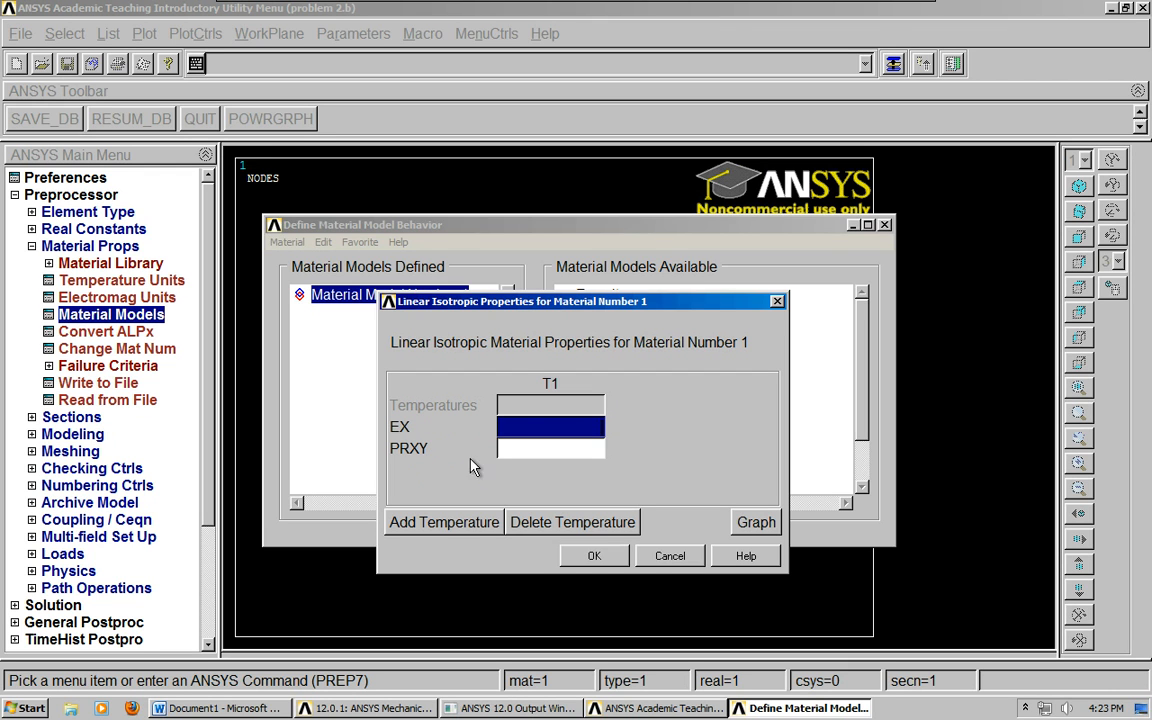
pyautogui.click(538, 428)
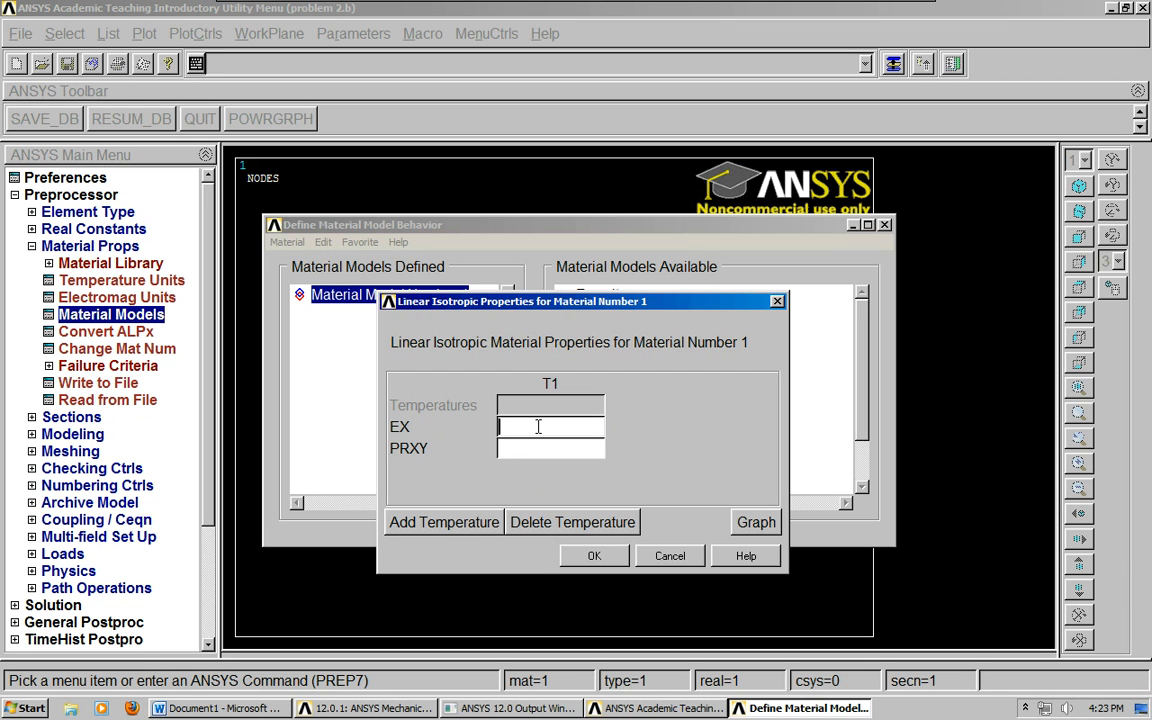
pyautogui.write('29e6')
pyautogui.click(593, 556)
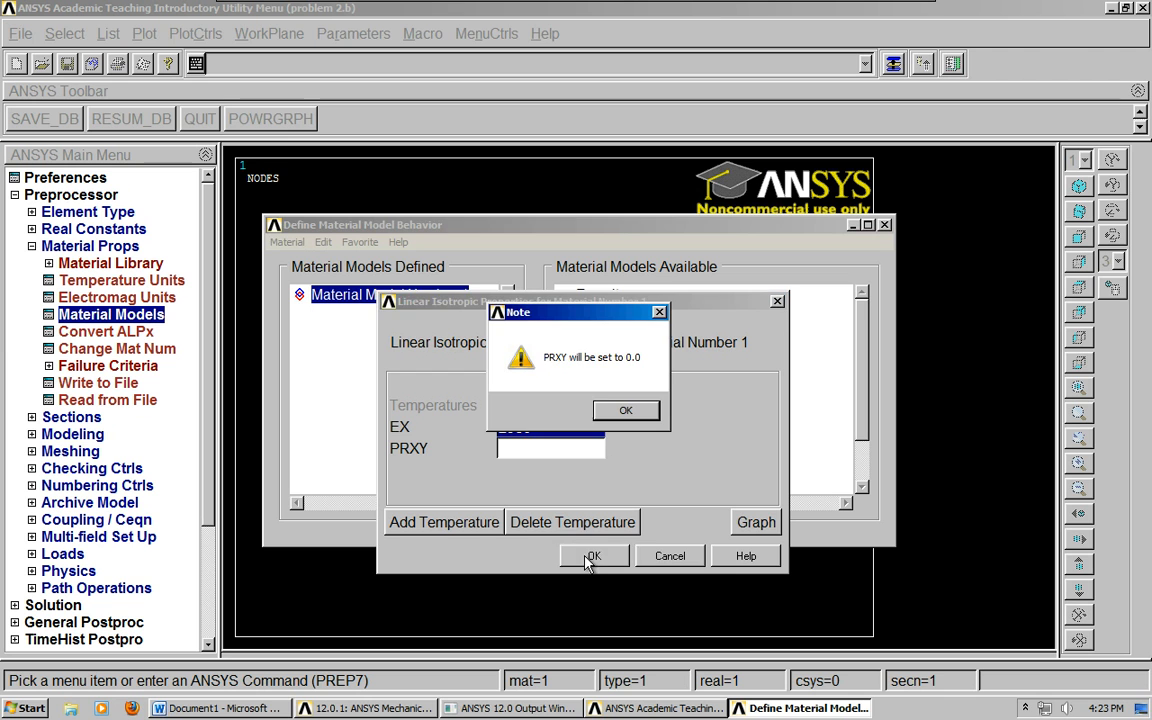
pyautogui.click(630, 410)
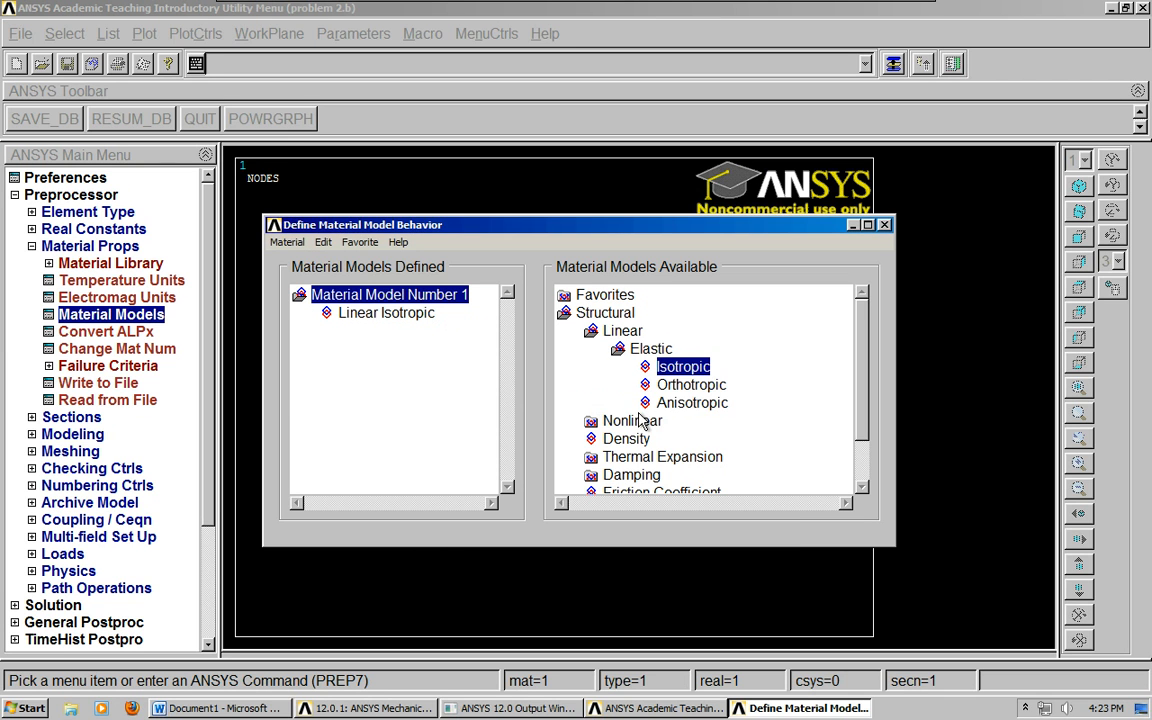
pyautogui.click(884, 224)
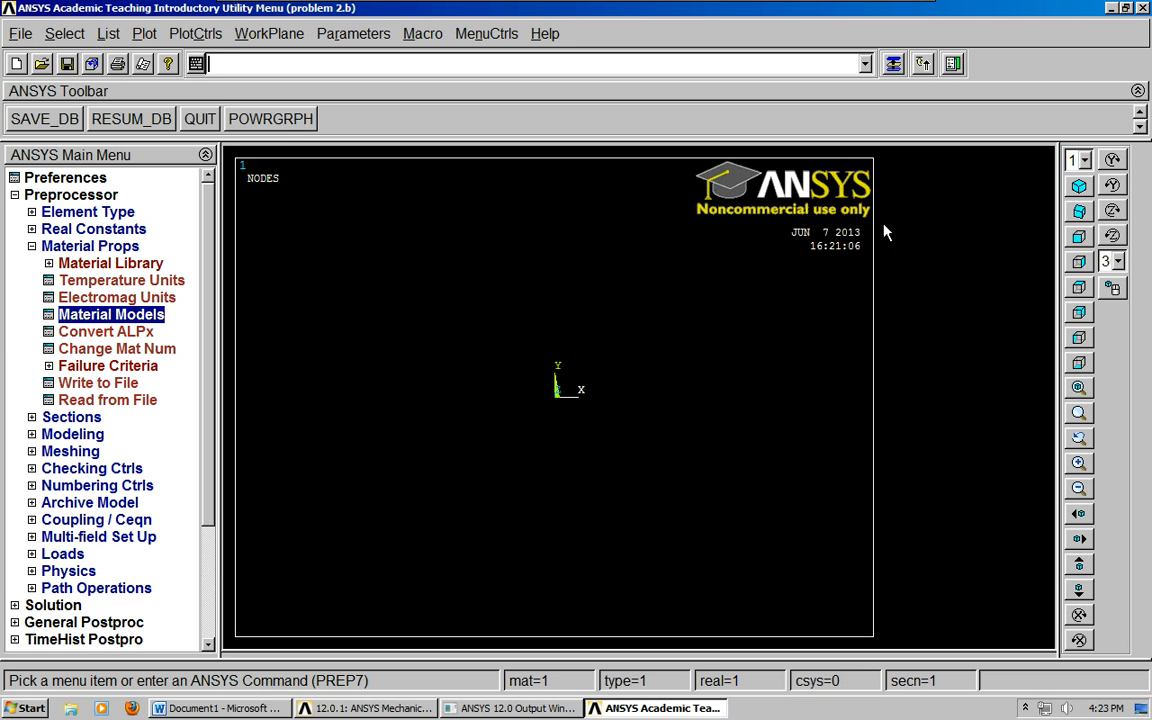
pyautogui.click(32, 246)
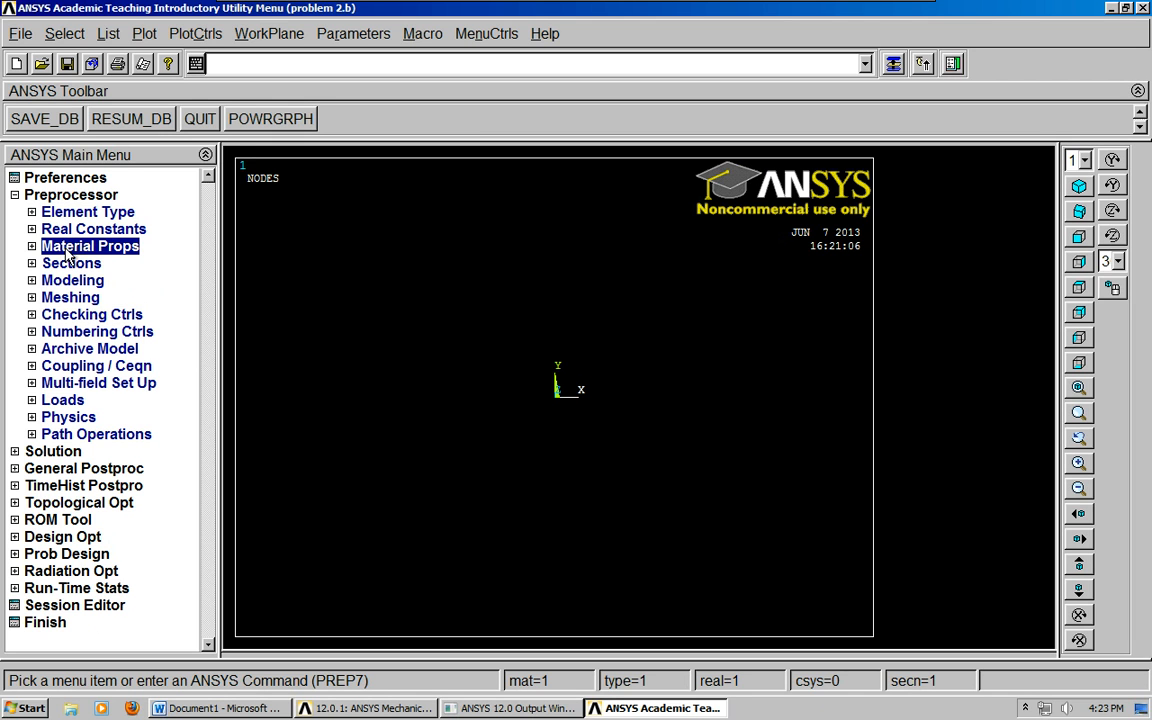
# List the defined element types to verify the element assigned to type 1, then close the listing
pyautogui.click(112, 35)
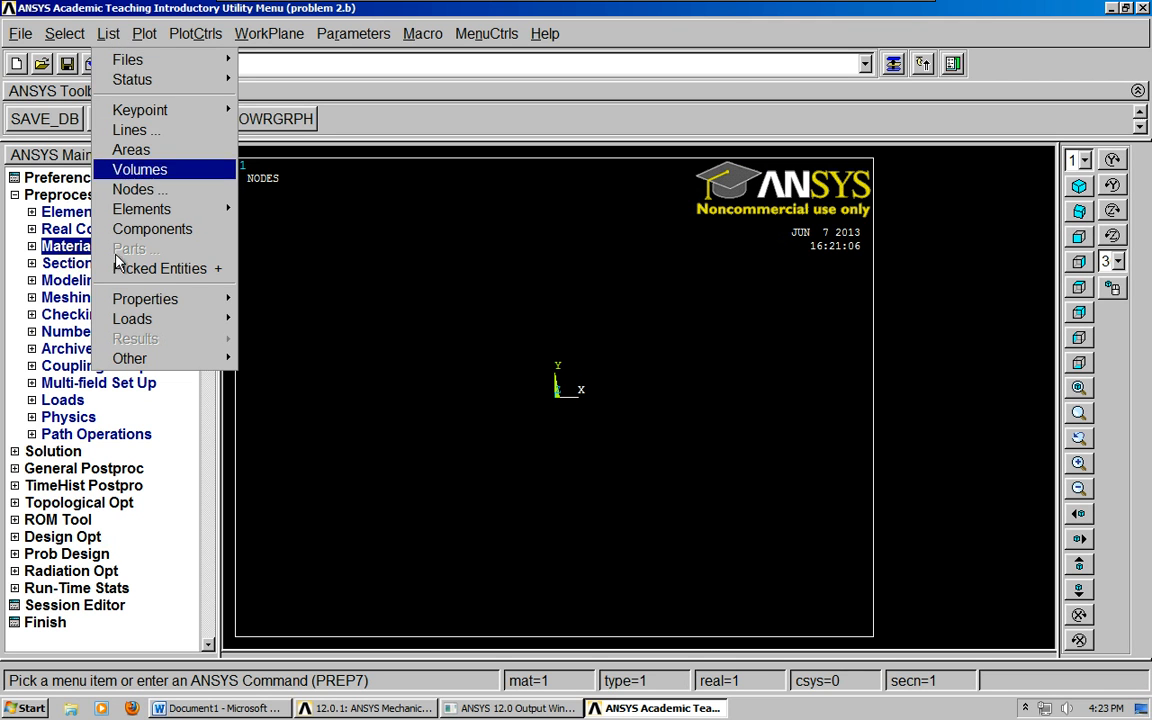
pyautogui.moveTo(127, 302)
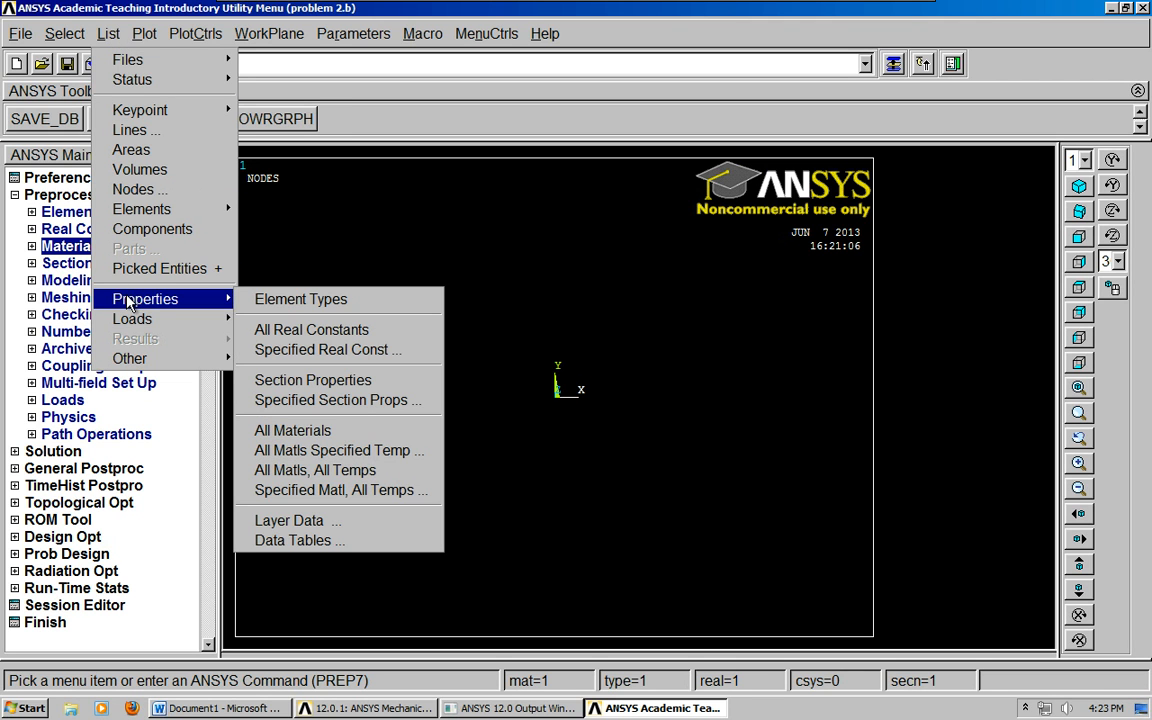
pyautogui.click(309, 301)
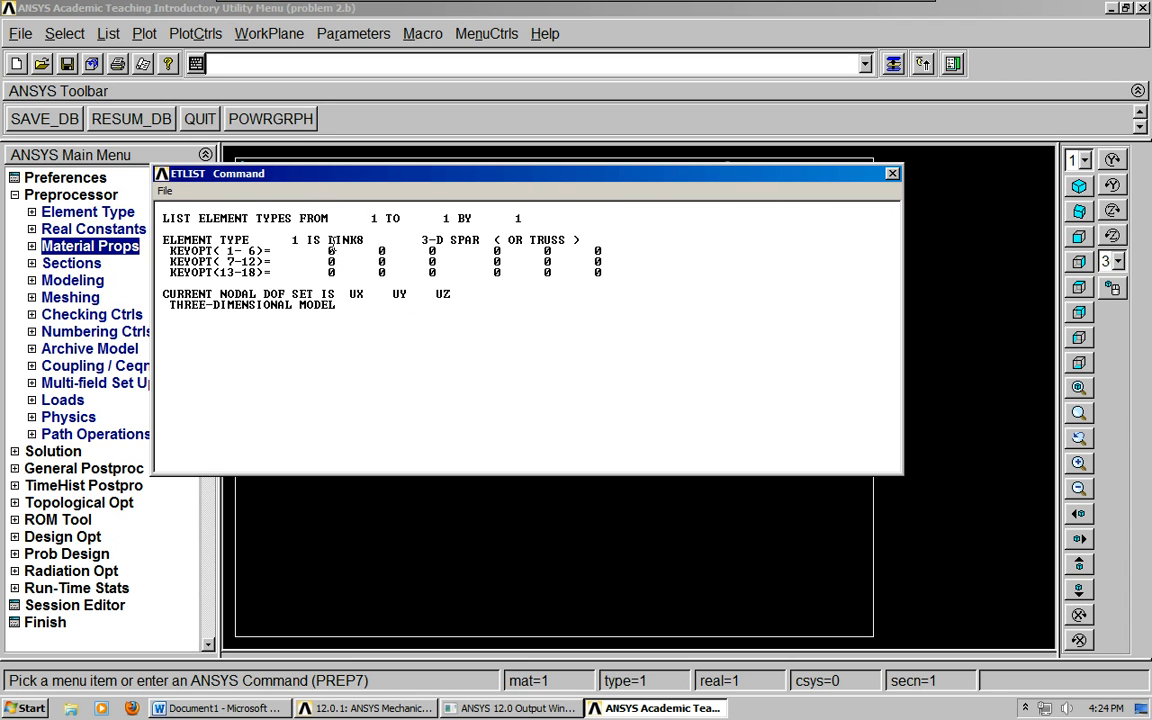
pyautogui.moveTo(313, 240); pyautogui.dragTo(510, 241)
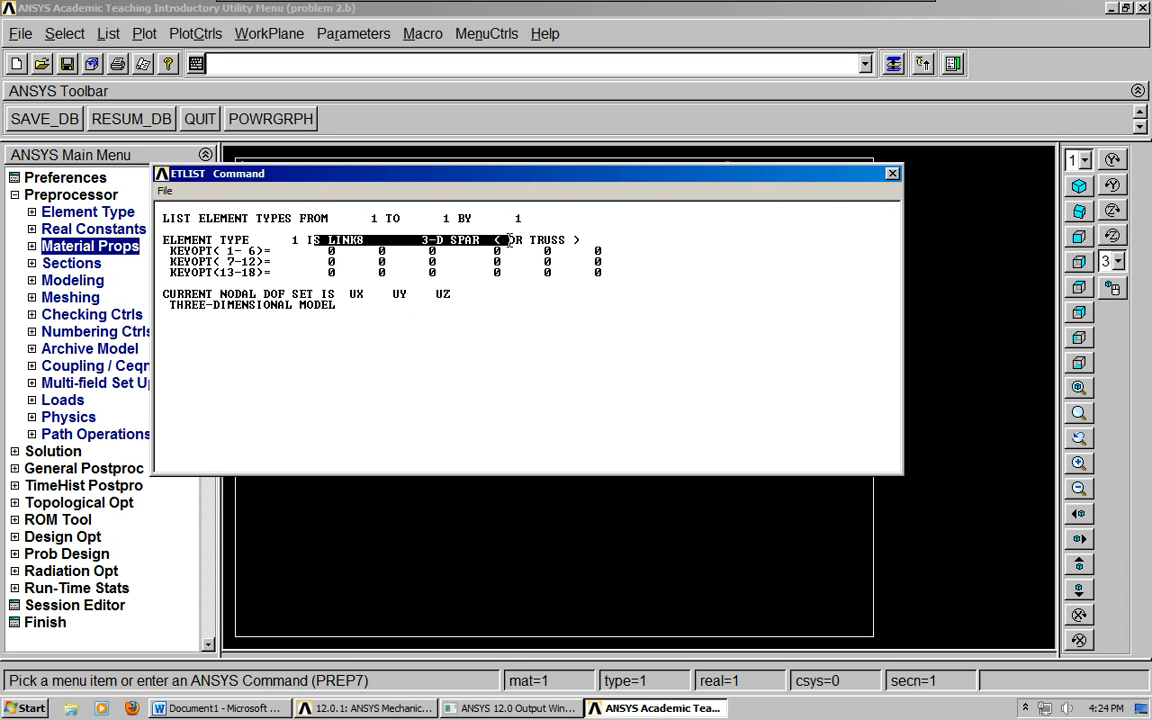
pyautogui.click(892, 173)
# List all real constants to verify the cross-sectional area in set 1, then close the listing
pyautogui.click(104, 33)
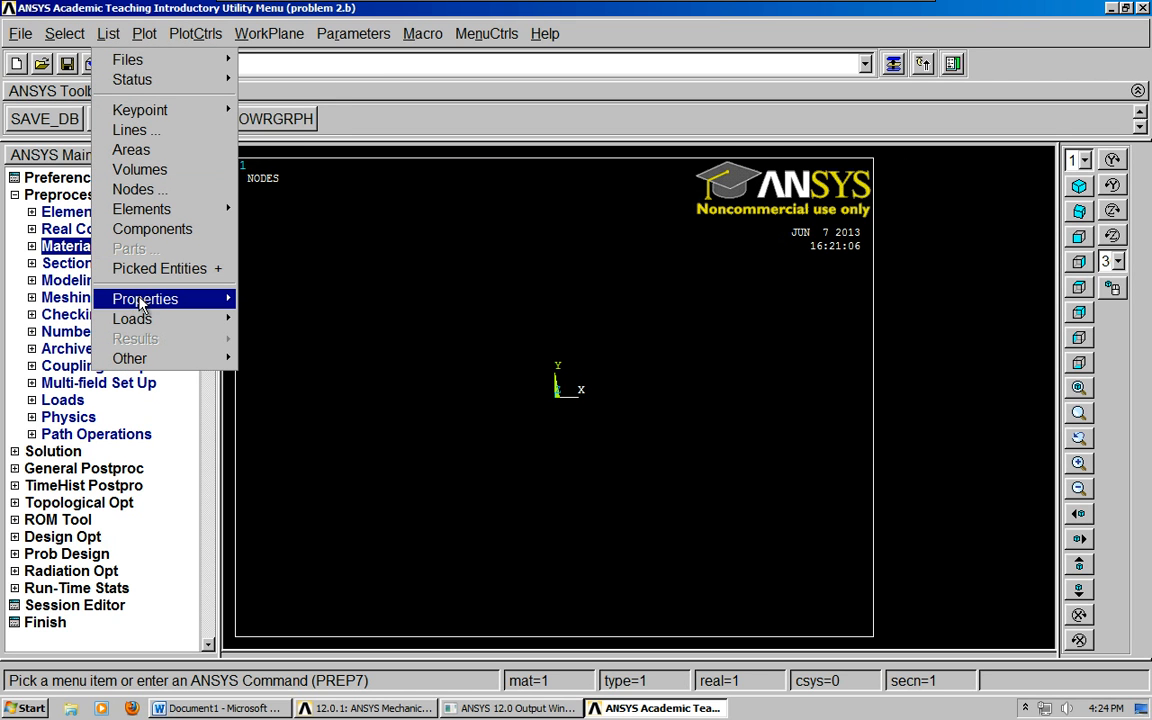
pyautogui.moveTo(142, 301)
pyautogui.click(310, 330)
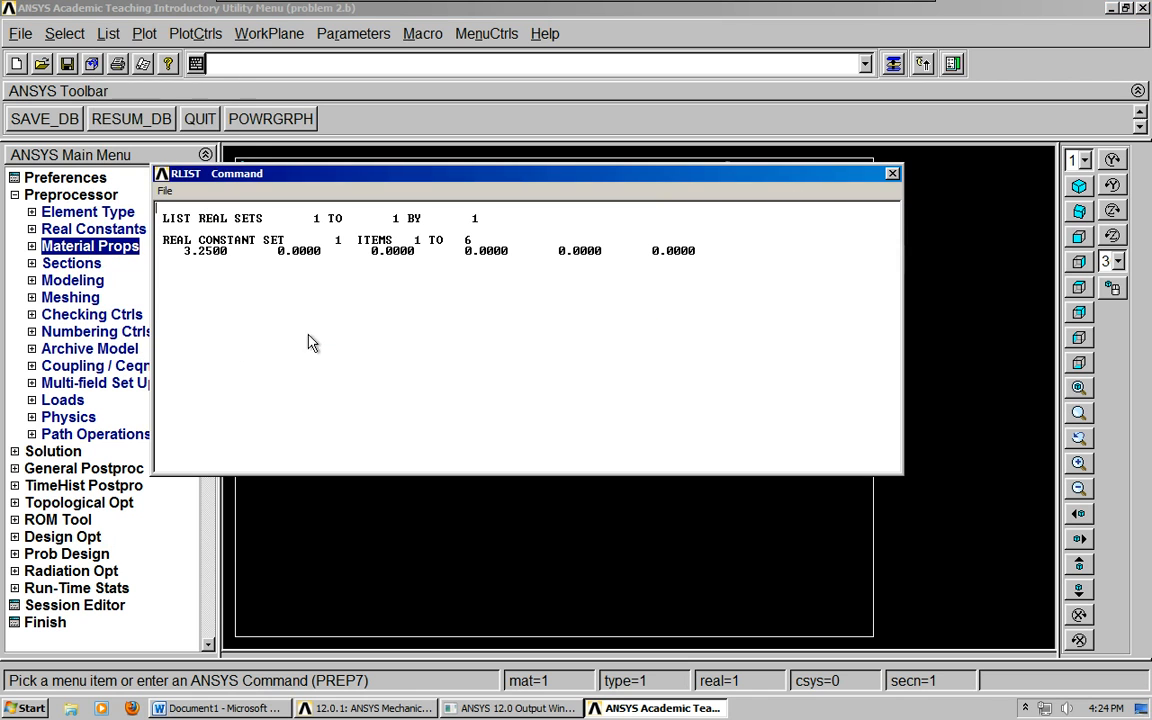
pyautogui.moveTo(177, 251); pyautogui.dragTo(279, 252)
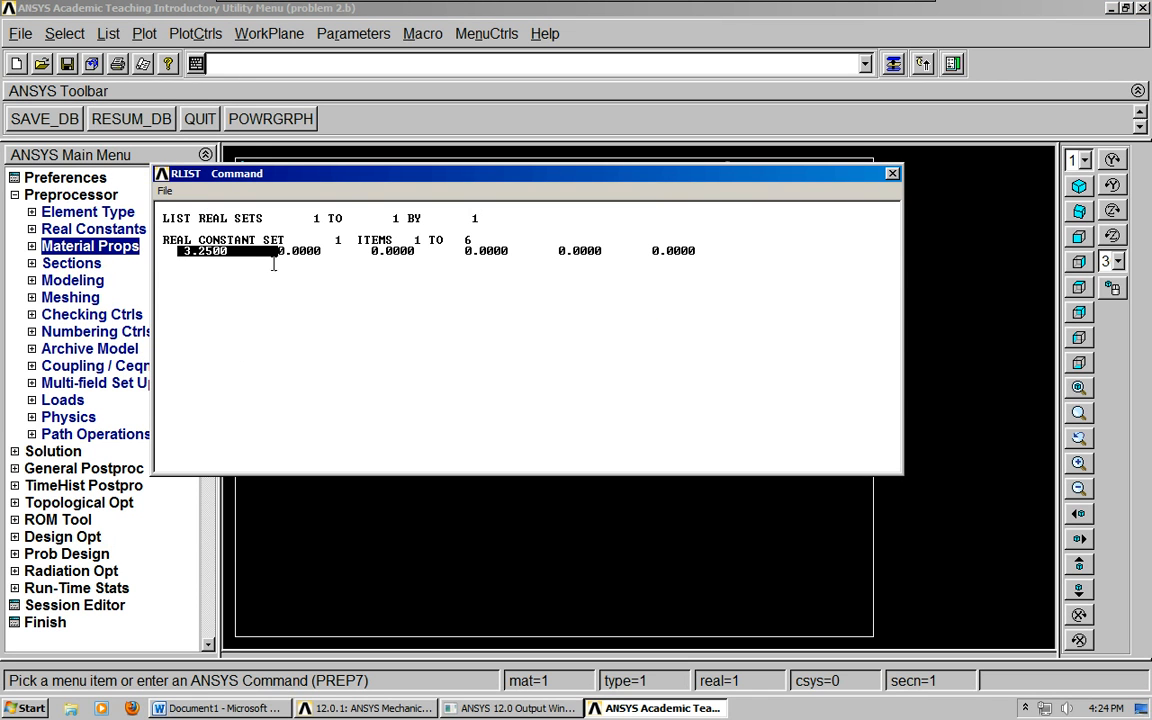
pyautogui.click(265, 283)
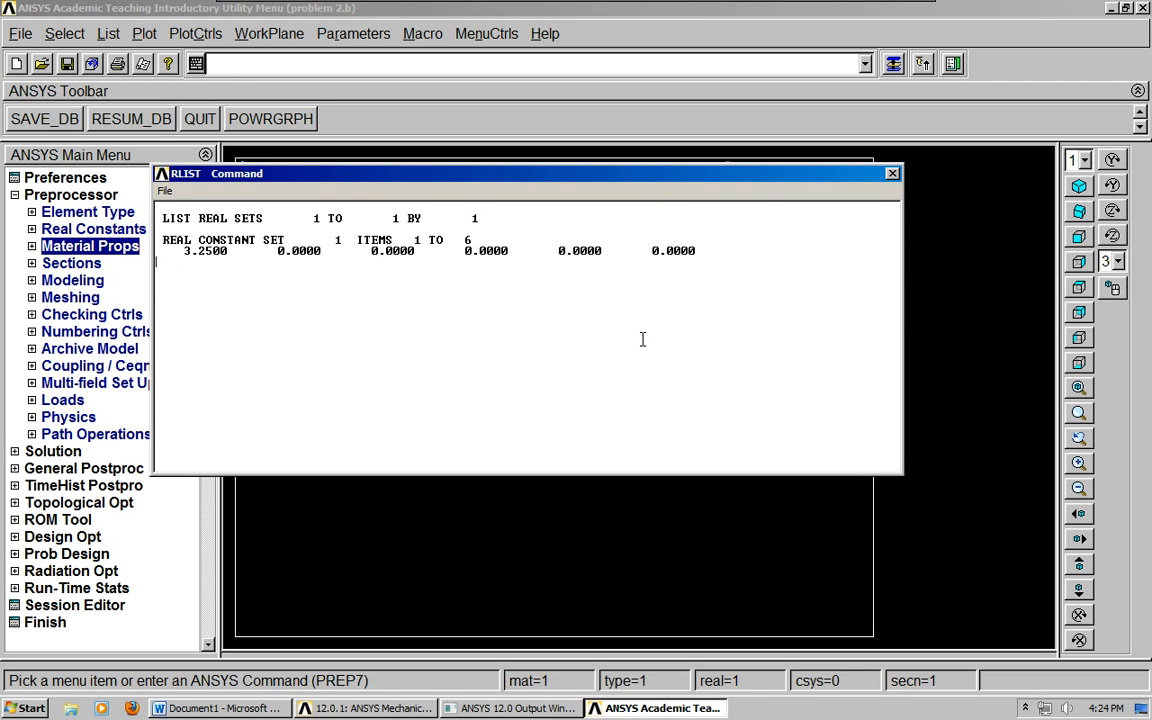
pyautogui.click(893, 175)
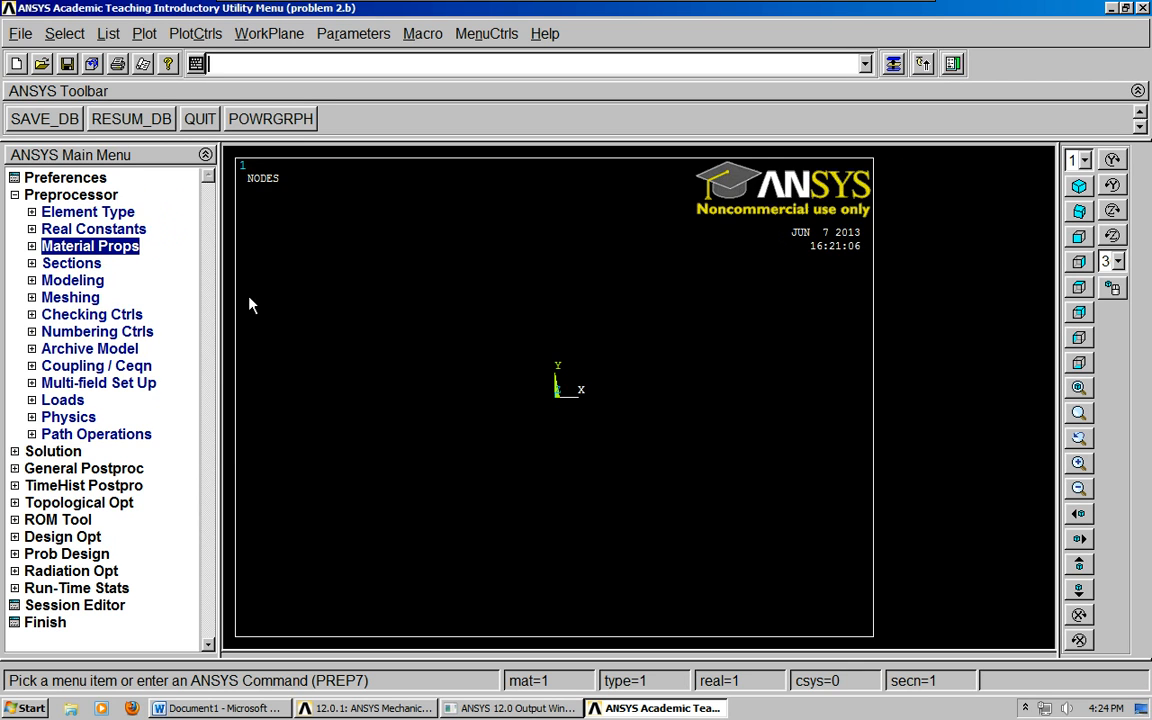
# List all materials to verify the elastic modulus and Poisson's ratio of material 1, then close the listing
pyautogui.click(108, 33)
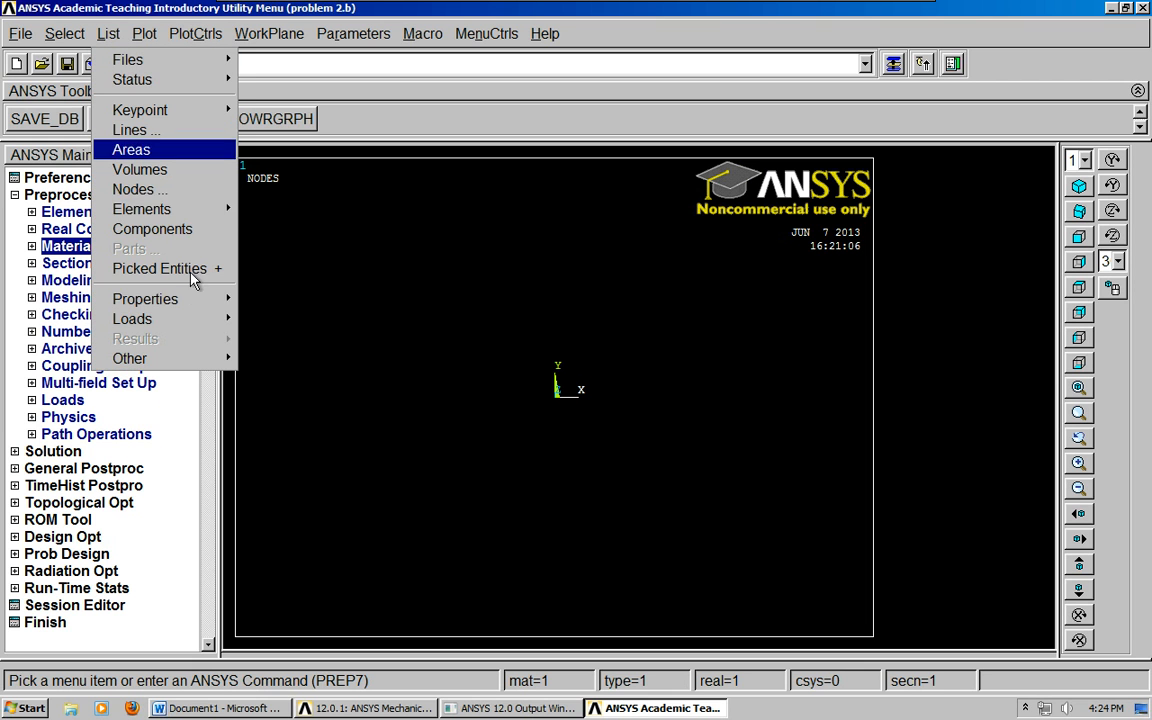
pyautogui.moveTo(187, 309)
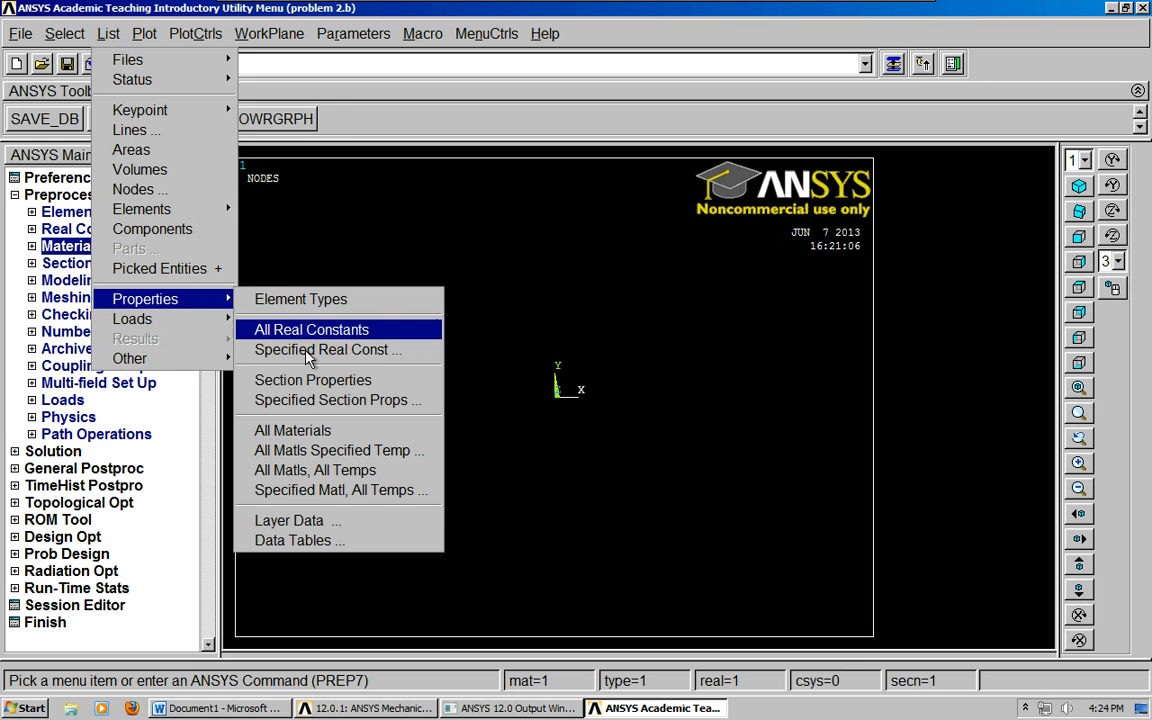
pyautogui.click(316, 440)
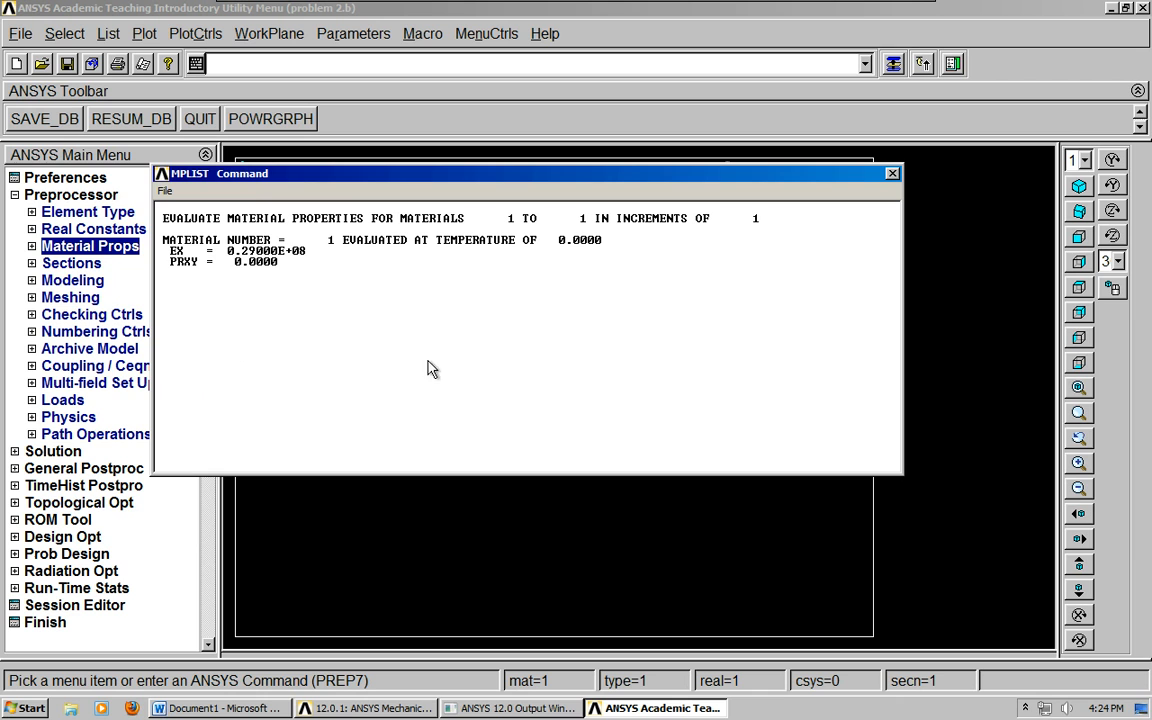
pyautogui.moveTo(204, 246); pyautogui.dragTo(373, 267)
pyautogui.click(373, 267)
pyautogui.click(892, 173)
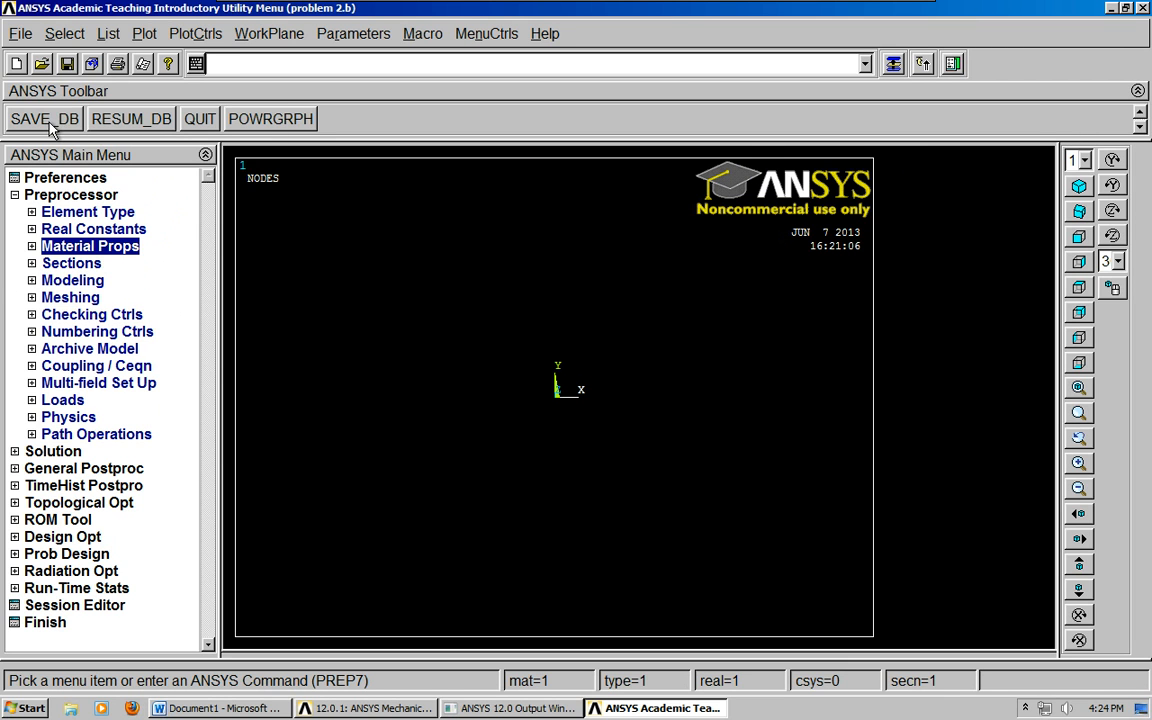
# Find the command for creating keypoints in the active coordinate system and check the truss's joint numbering and dimensions in the Word problem statement
pyautogui.click(32, 281)
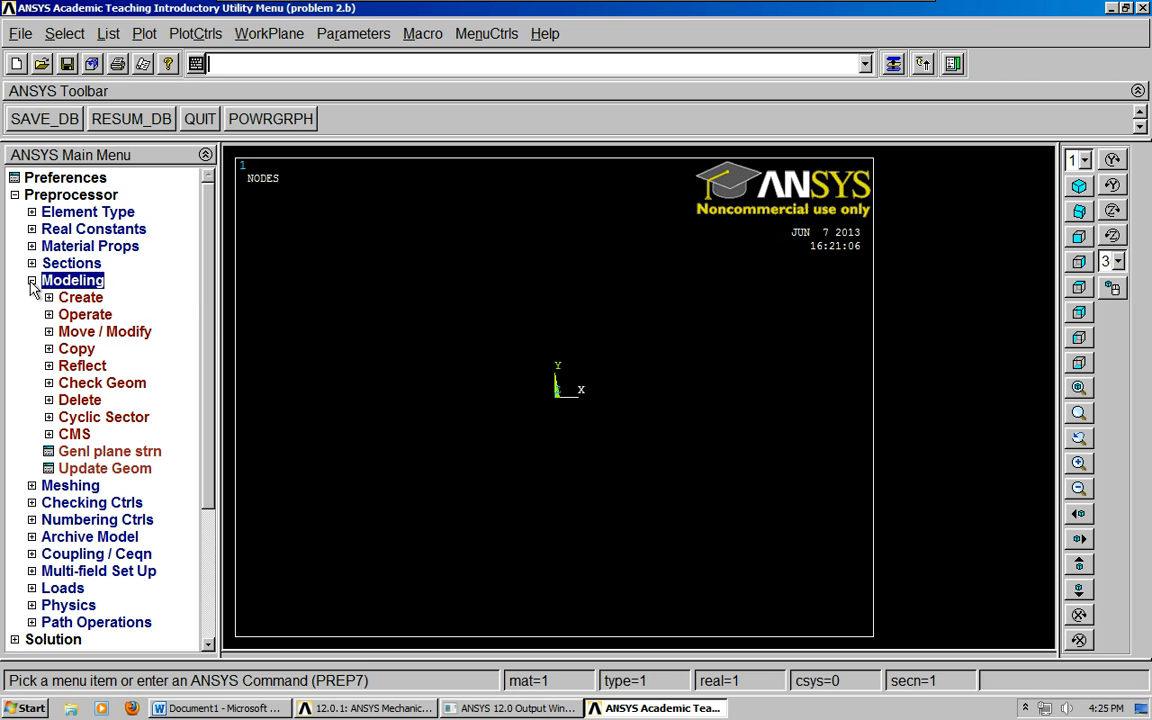
pyautogui.click(222, 708)
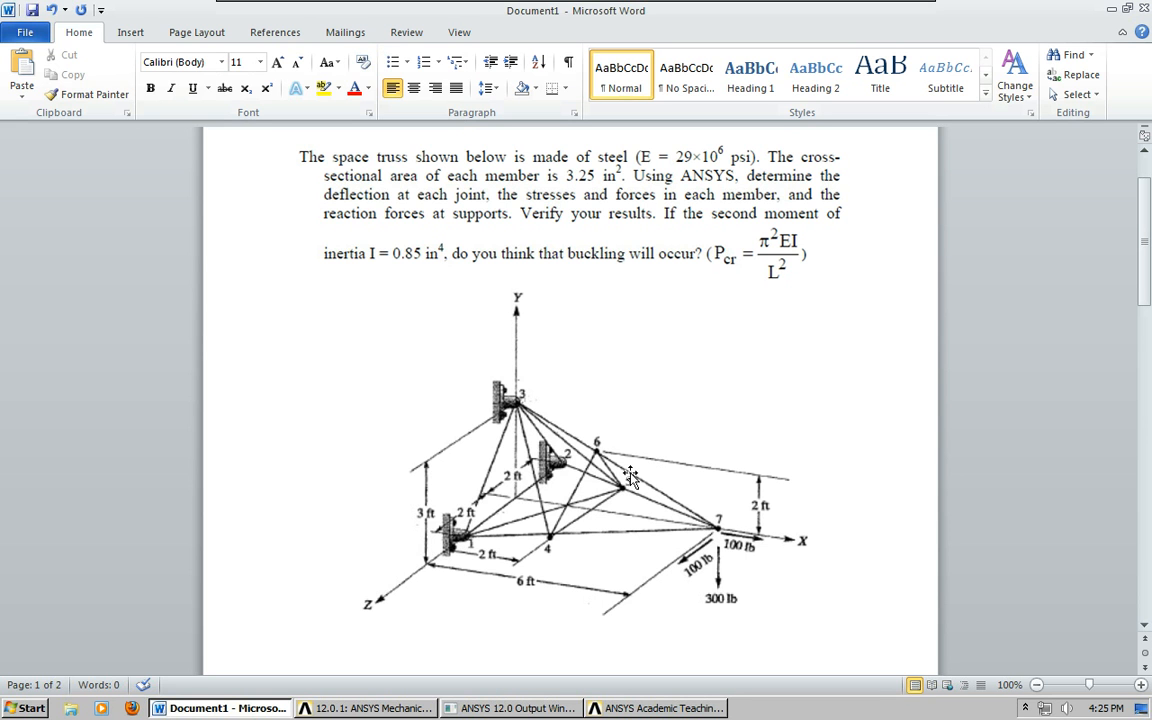
pyautogui.click(661, 709)
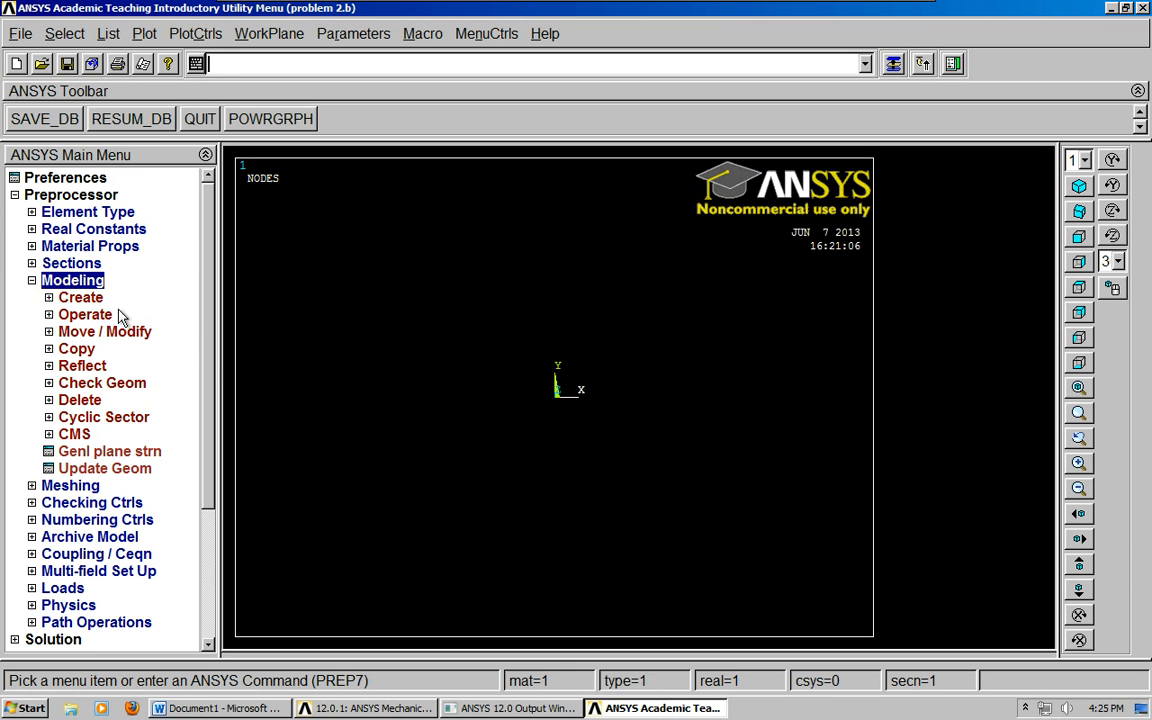
pyautogui.click(49, 298)
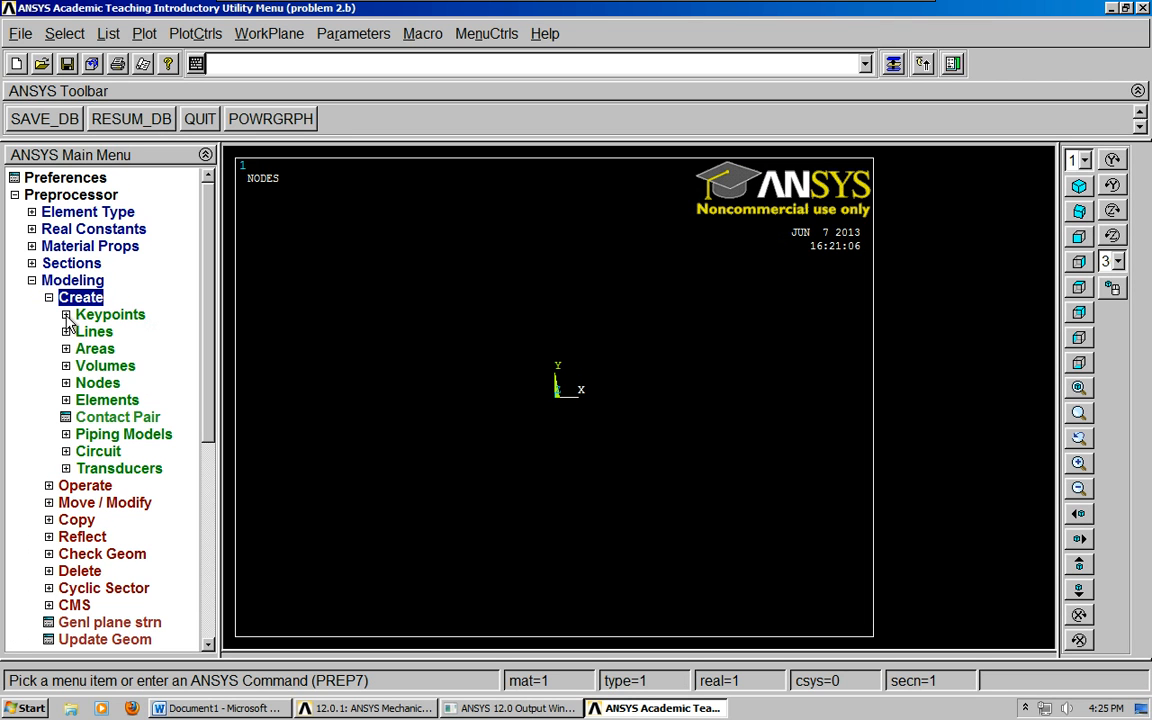
pyautogui.click(67, 316)
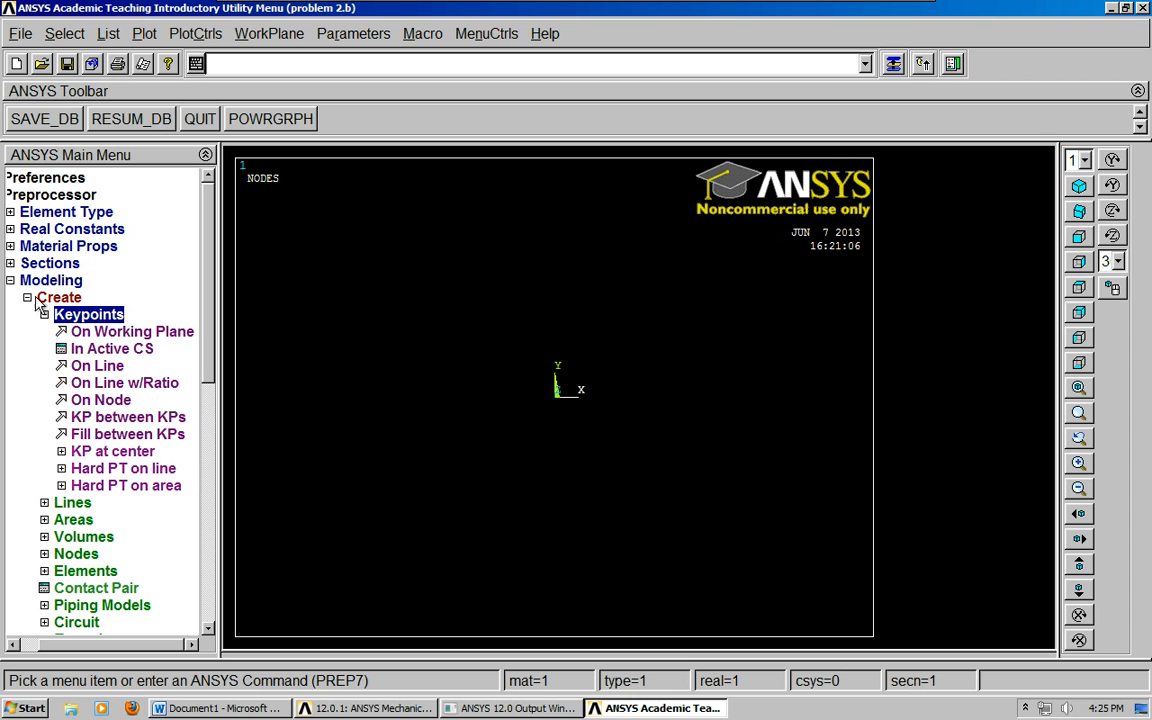
pyautogui.click(104, 350)
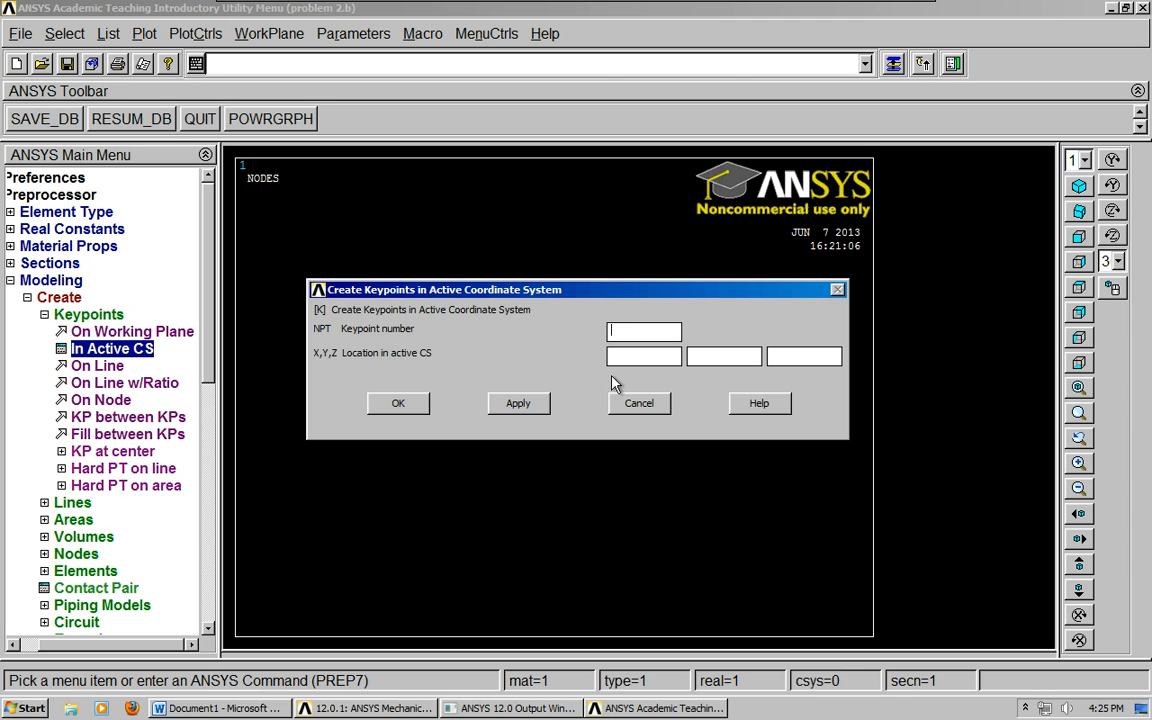
pyautogui.click(632, 404)
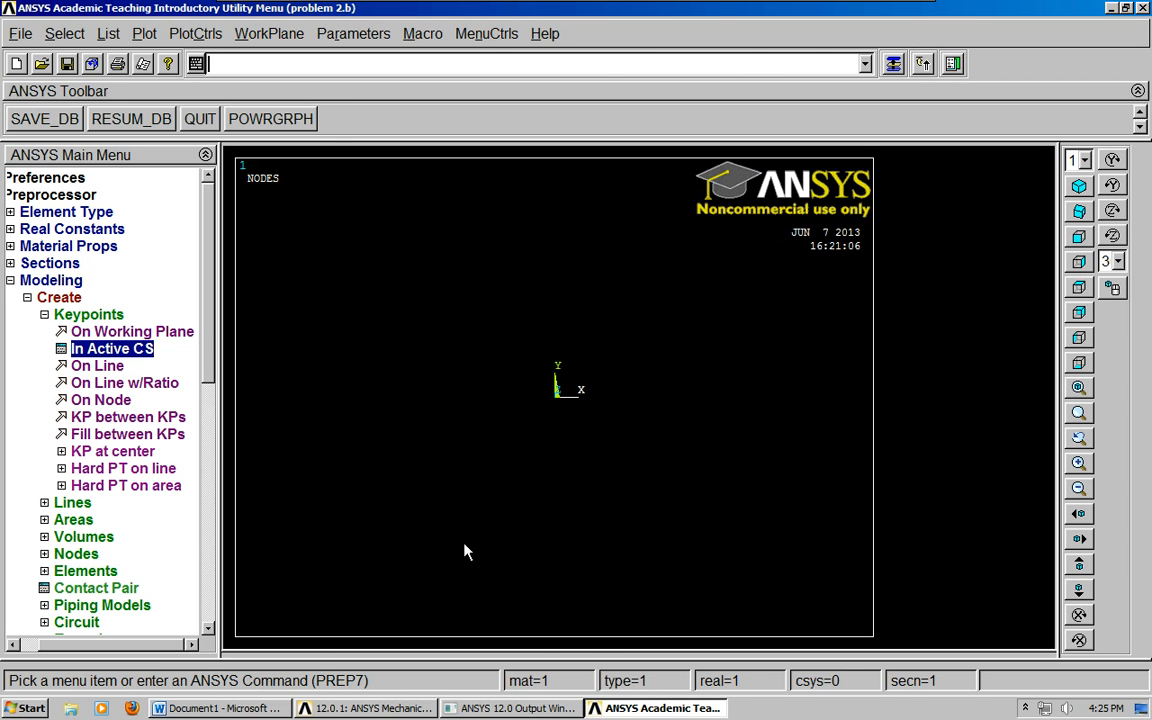
pyautogui.click(215, 708)
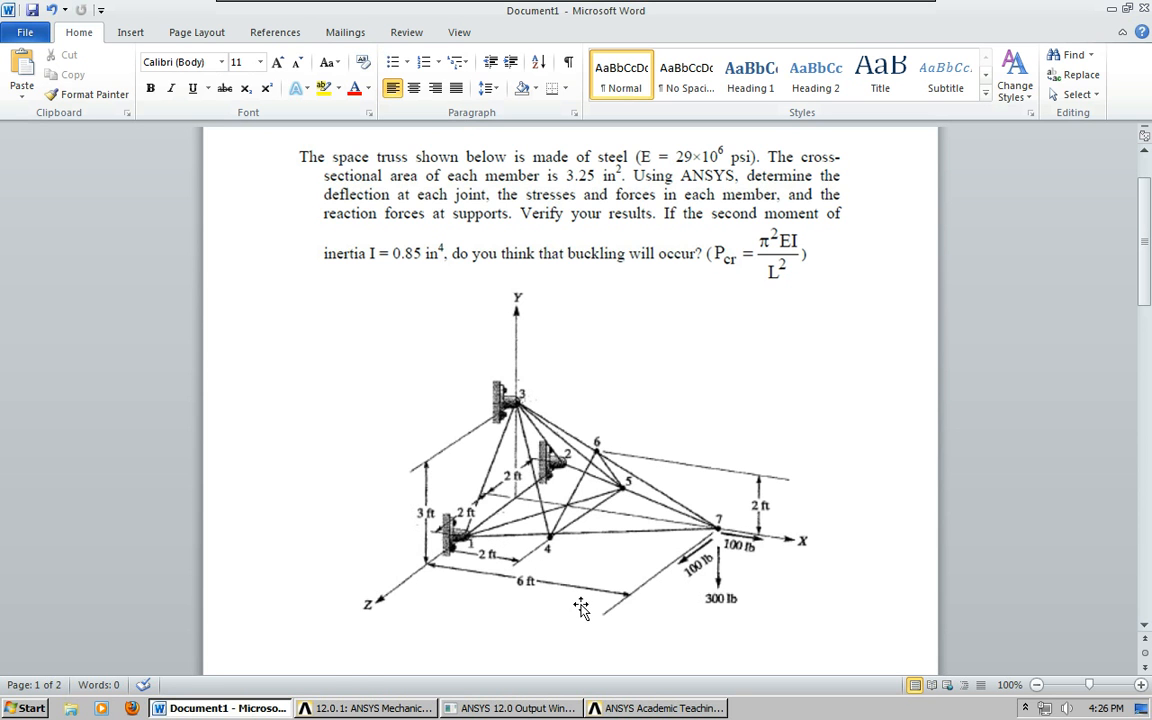
pyautogui.click(658, 708)
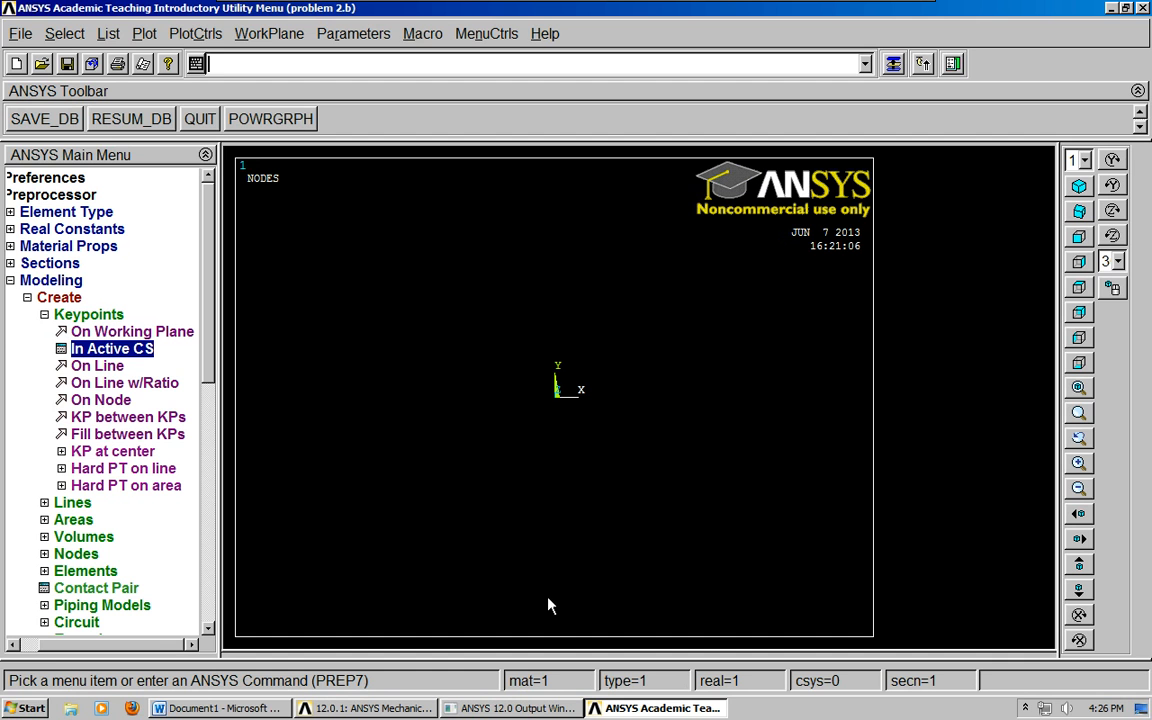
# Create keypoint 1 in the active coordinate system at X 0, Y 0, Z 0
pyautogui.click(101, 352)
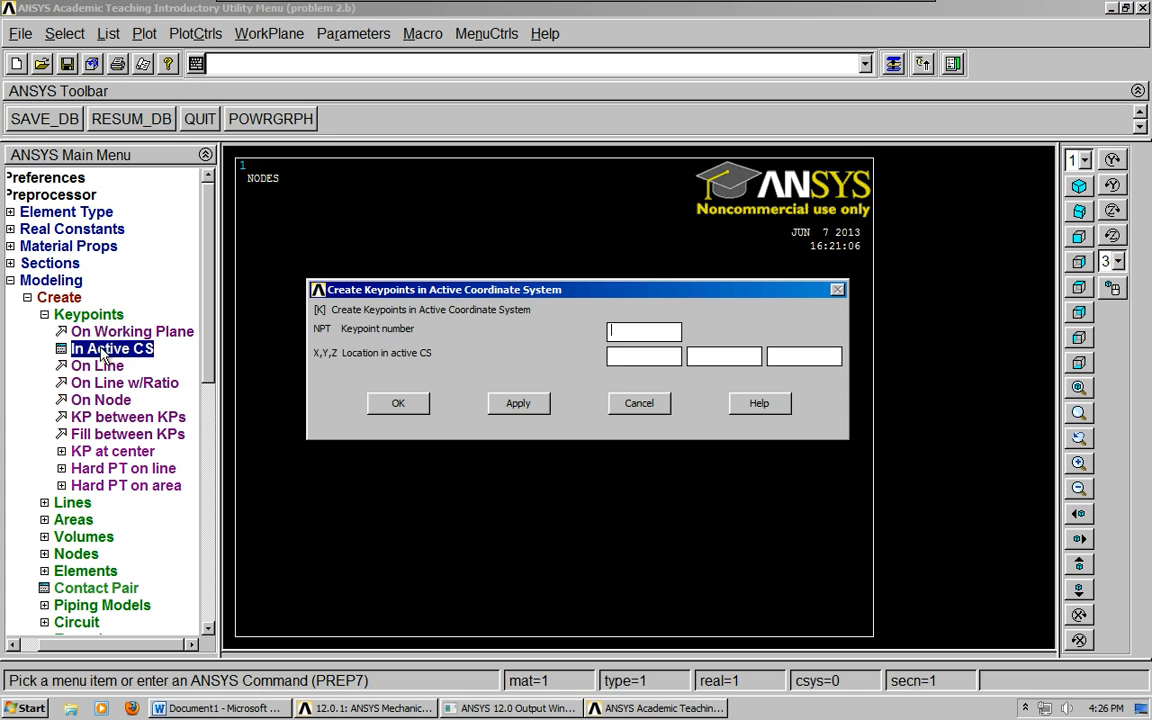
pyautogui.click(633, 330)
pyautogui.write('1')
pyautogui.write('0')
pyautogui.write('0')
pyautogui.press('Tab')
pyautogui.write('0')
pyautogui.click(516, 404)
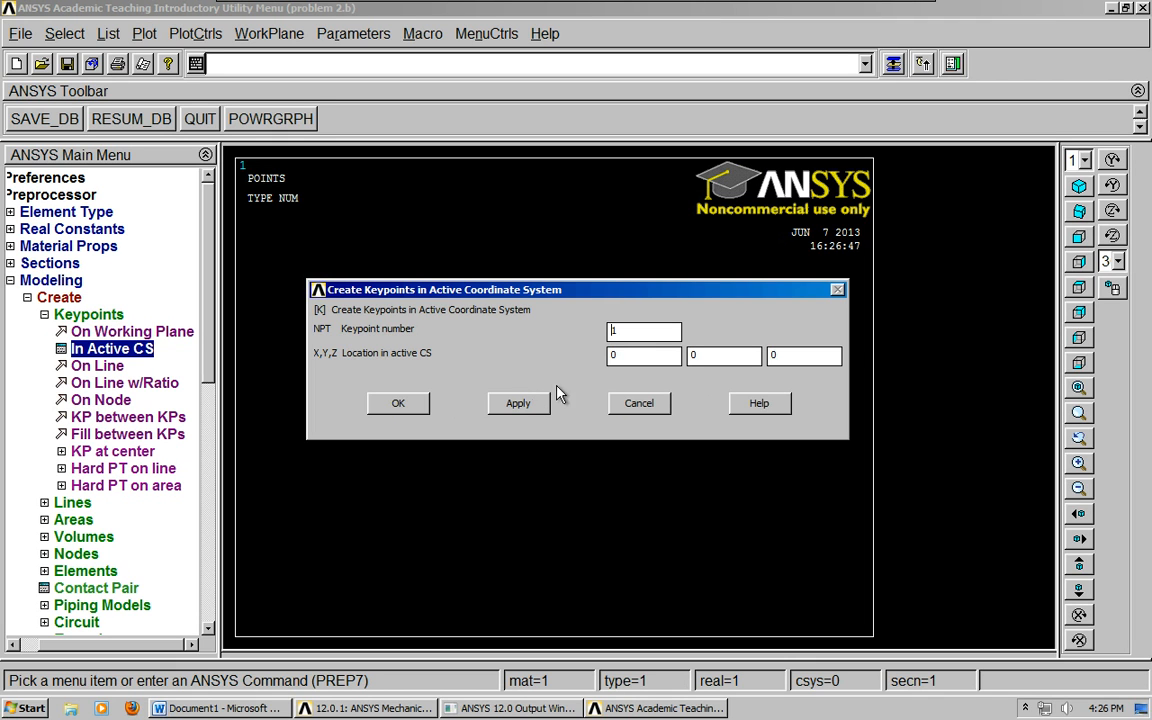
# Create keypoint 2 in the active coordinate system at X 0, Y 0, Z -48
pyautogui.doubleClick(620, 334)
pyautogui.write('2')
pyautogui.press('Tab')
pyautogui.press('Tab')
pyautogui.press('Tab')
pyautogui.write('-48')
pyautogui.click(518, 404)
# Create keypoint 3 in the active coordinate system at X 0, Y 36, Z -24
pyautogui.moveTo(641, 293); pyautogui.dragTo(600, 525)
pyautogui.write('3')
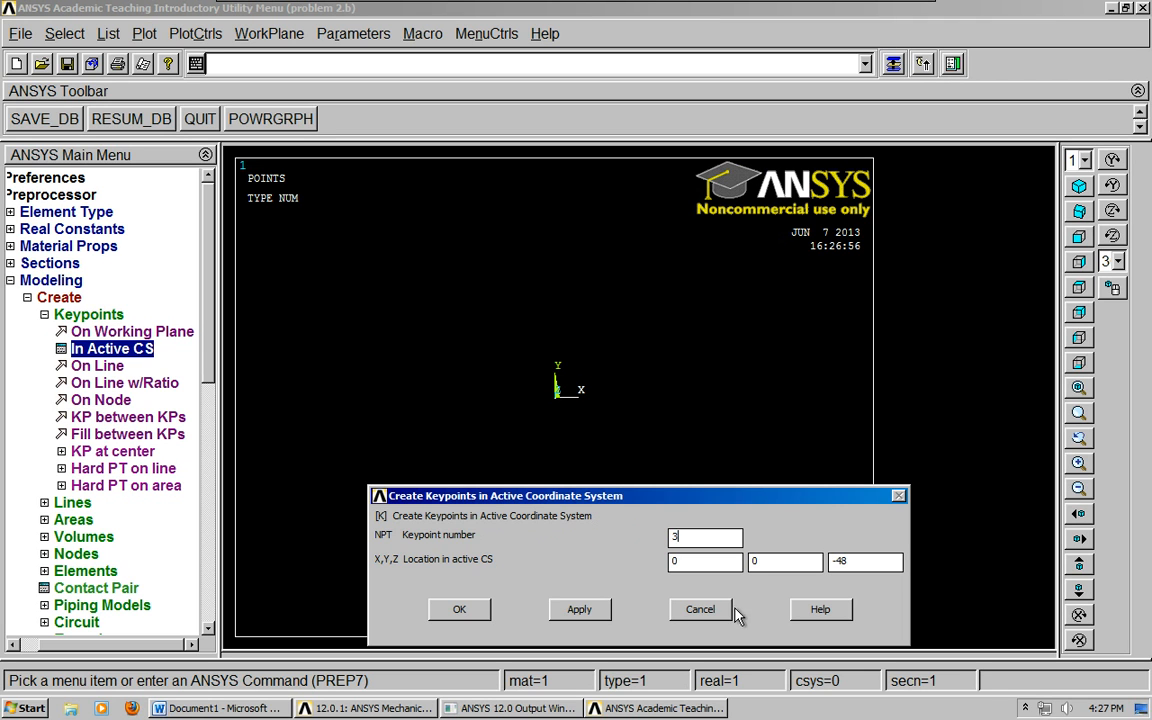
pyautogui.doubleClick(774, 560)
pyautogui.write('36')
pyautogui.doubleClick(838, 563)
pyautogui.write('-24')
pyautogui.click(579, 610)
# Create keypoint 4 in the active coordinate system at X 24, Y 0, Z -40
pyautogui.write('4')
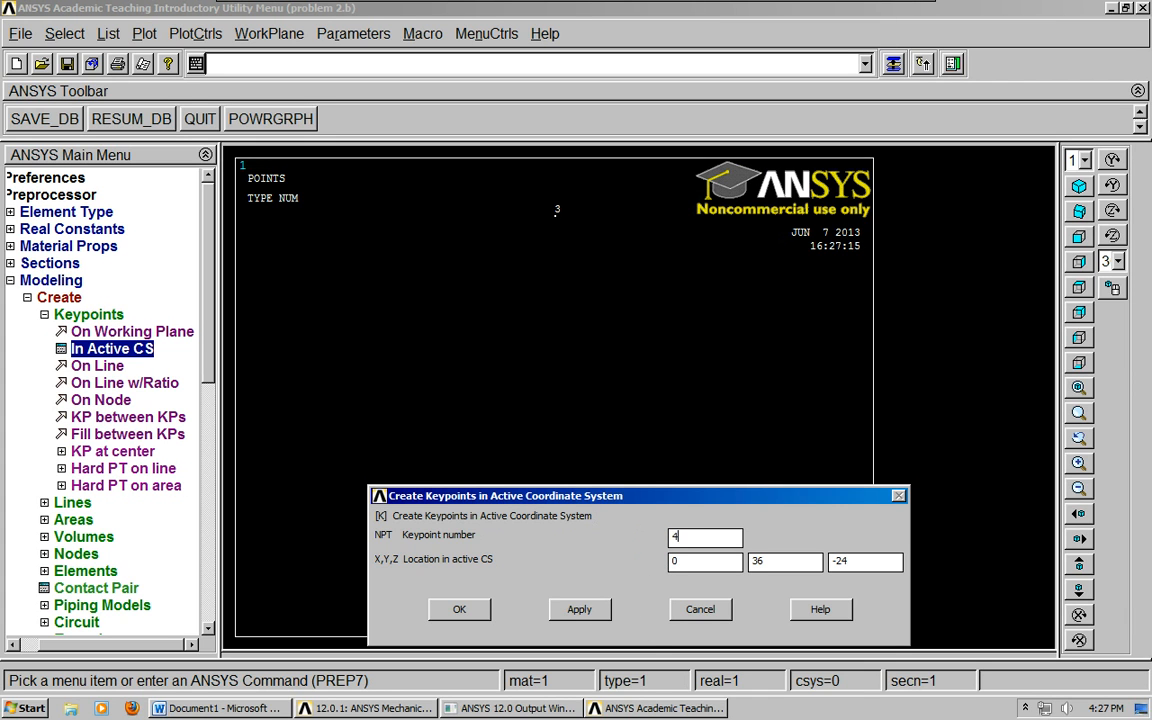
pyautogui.doubleClick(704, 561)
pyautogui.write('24')
pyautogui.press('Tab')
pyautogui.write('0')
pyautogui.press('Tab')
pyautogui.write('-40')
pyautogui.click(579, 609)
# Set the next keypoint's number to 5 and switch to the Word problem statement to check the truss dimensions
pyautogui.click(697, 541)
pyautogui.moveTo(697, 541); pyautogui.dragTo(585, 537)
pyautogui.write('5')
pyautogui.click(268, 708)
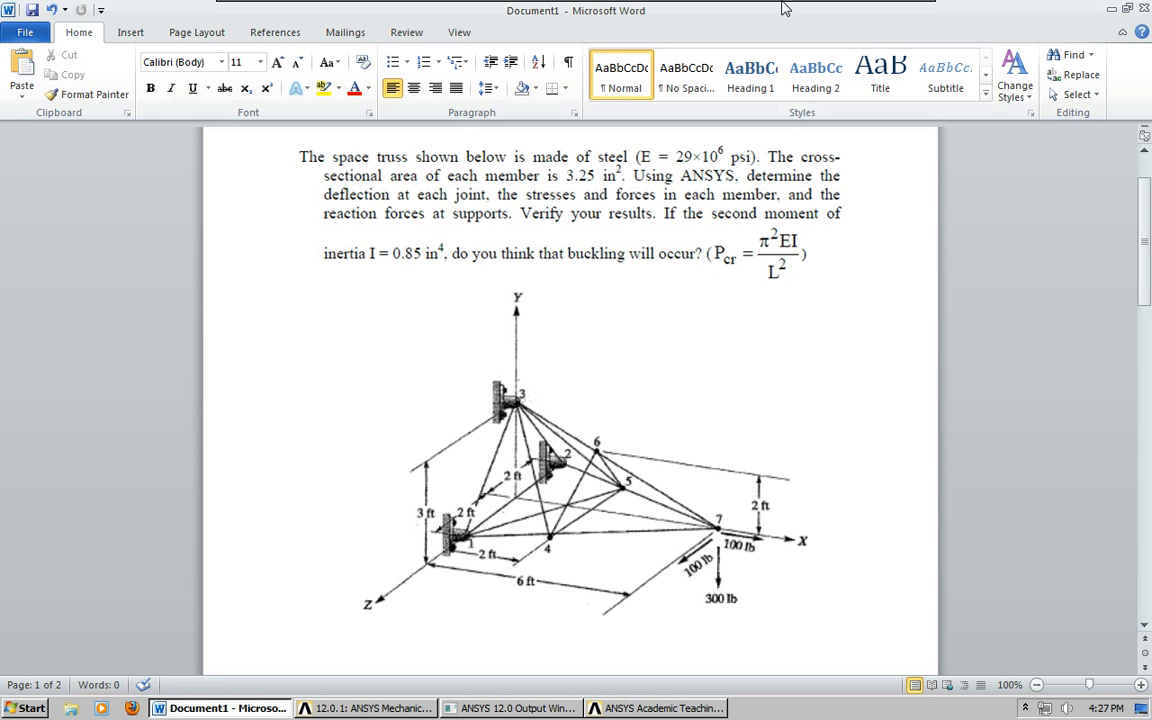
pyautogui.moveTo(808, 3)
pyautogui.click(875, 5)
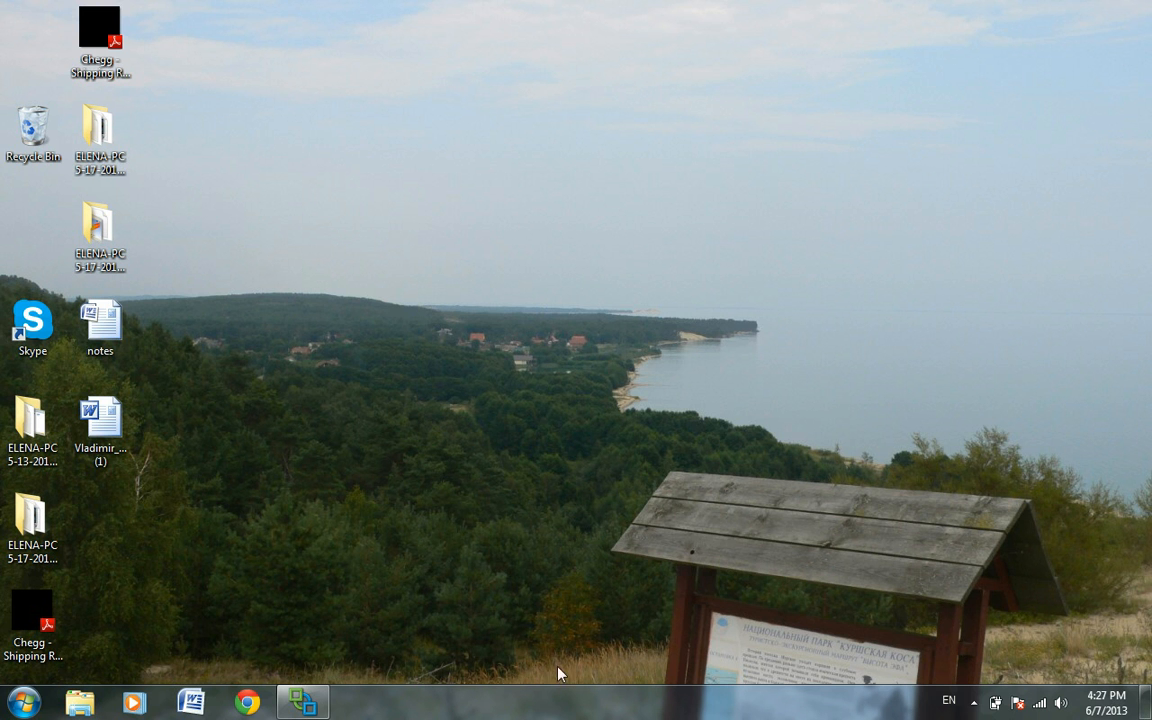
pyautogui.click(303, 703)
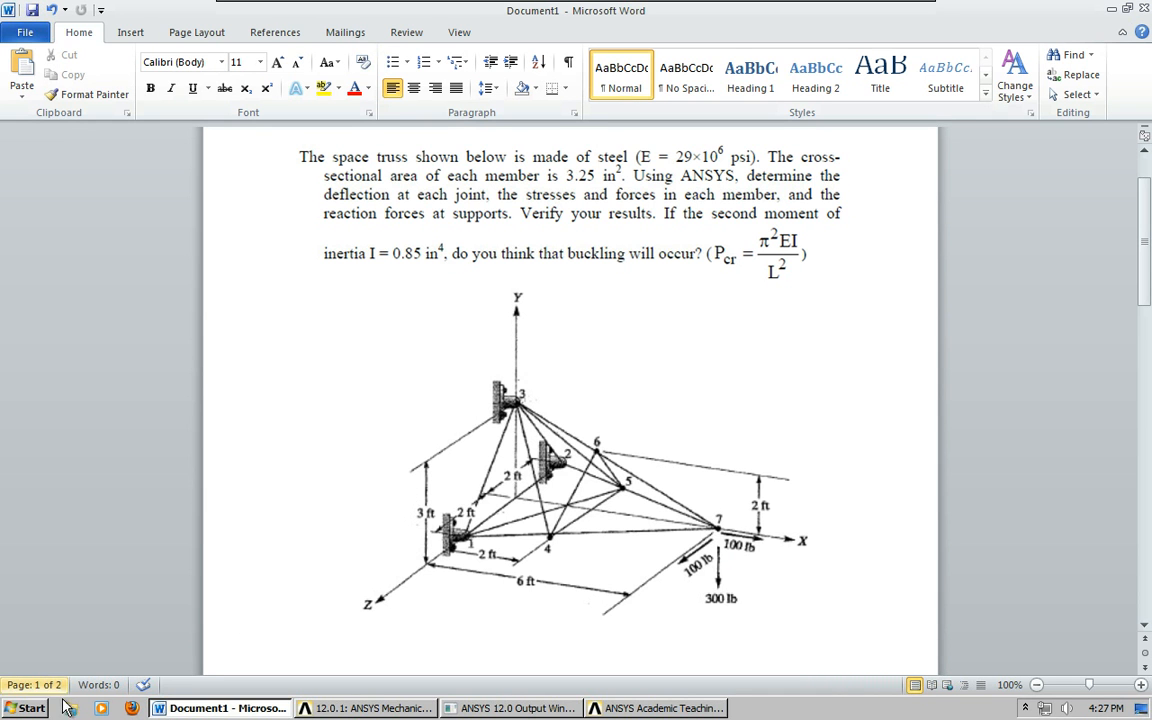
# Switch to the ANSYS Product Launcher, change the job name to "problem 2" and run another session
pyautogui.click(343, 708)
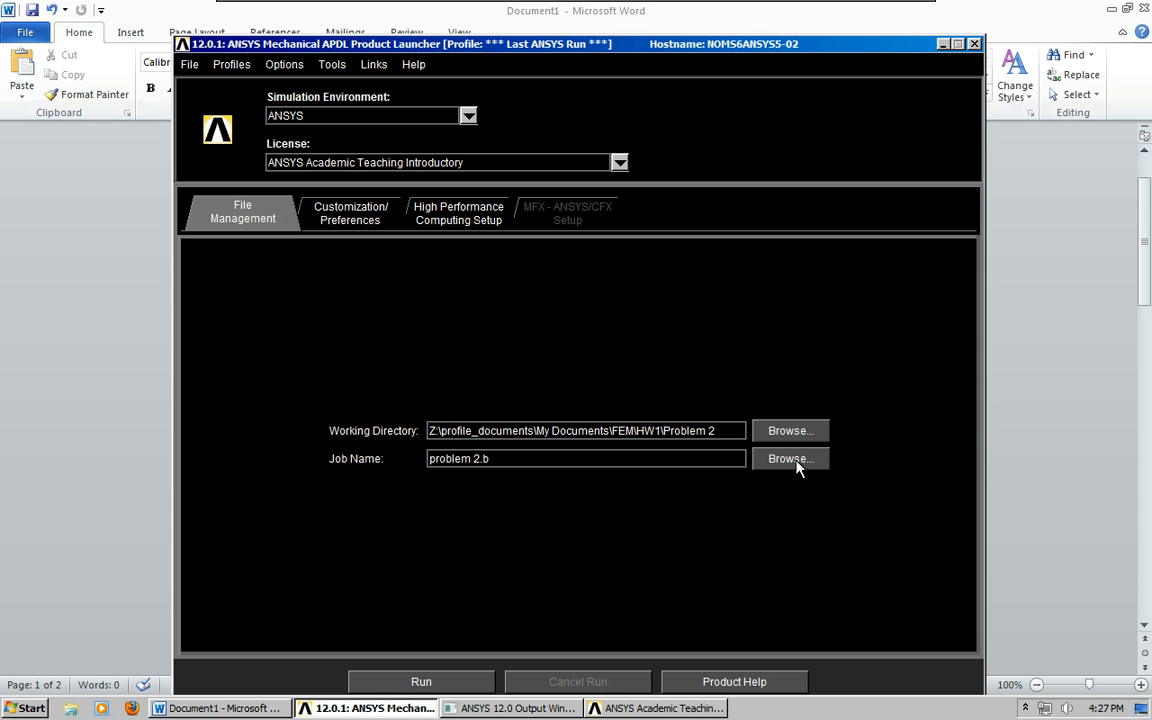
pyautogui.click(571, 458)
pyautogui.press('BackSpace')
pyautogui.press('BackSpace')
pyautogui.click(385, 681)
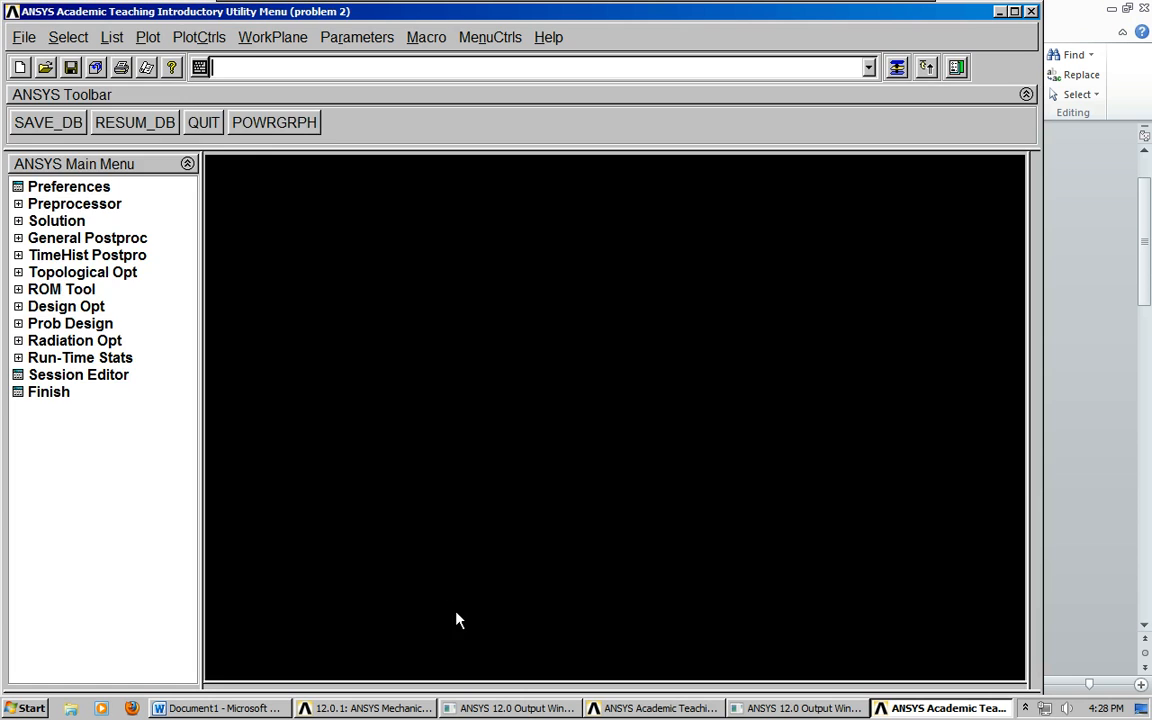
# Open the listing commands in the problem 2 session
pyautogui.click(113, 40)
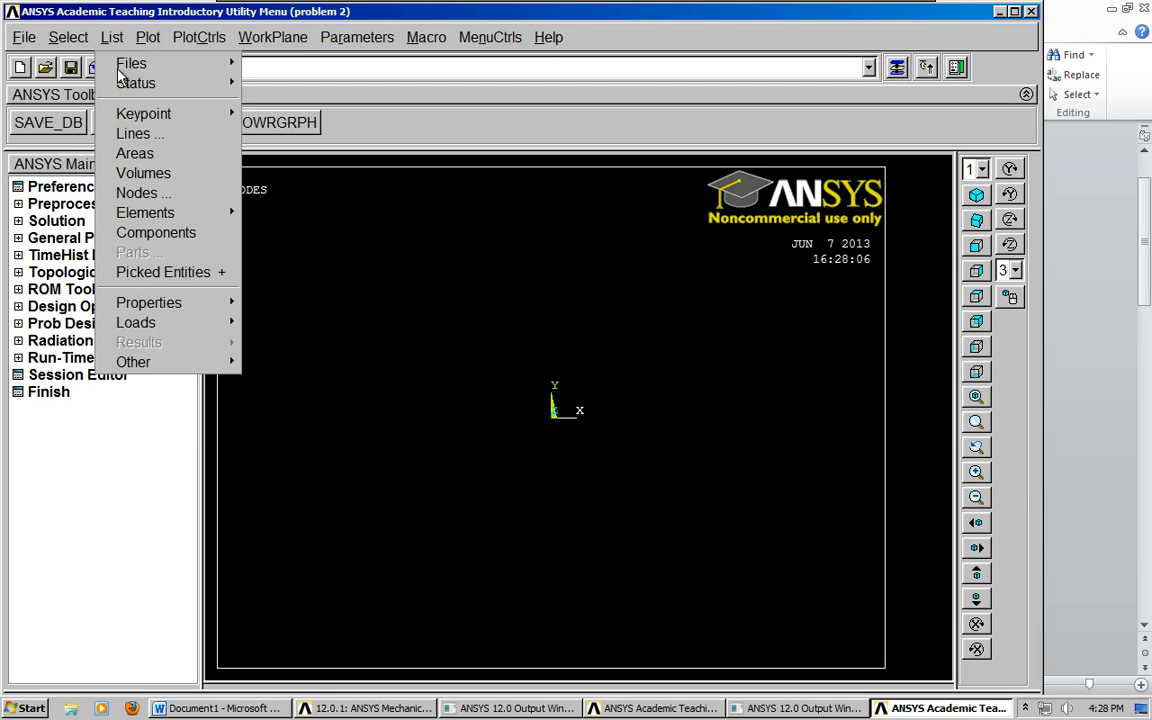